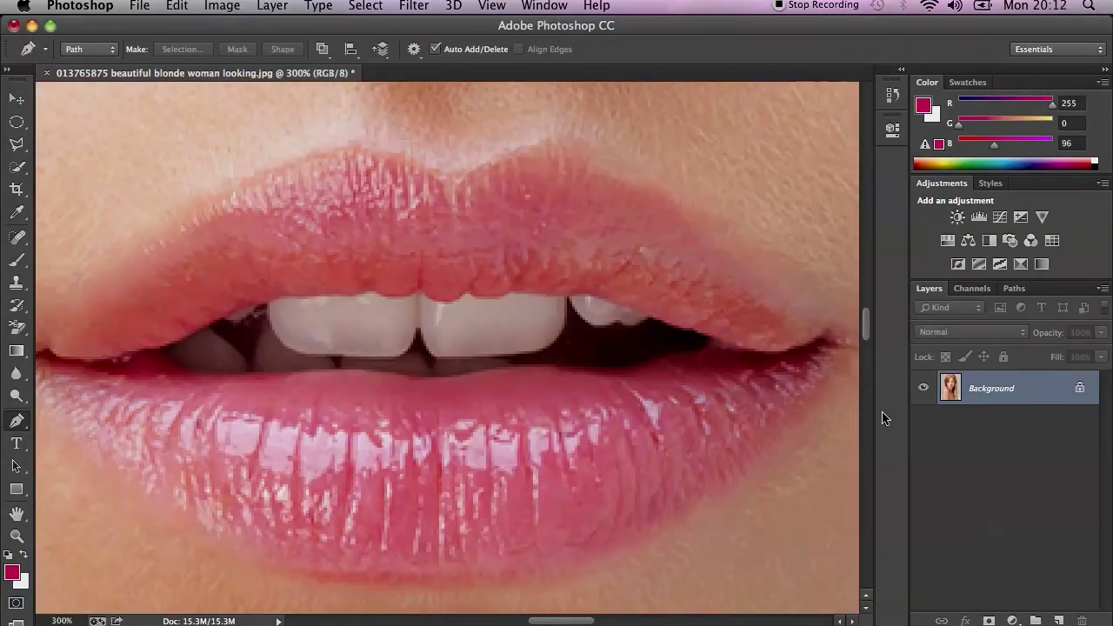
- Add an empty Layer 1 over the Background, zoom out, and open the foreground colour picker
{"action": "left_click", "coordinate": [1058, 620]}
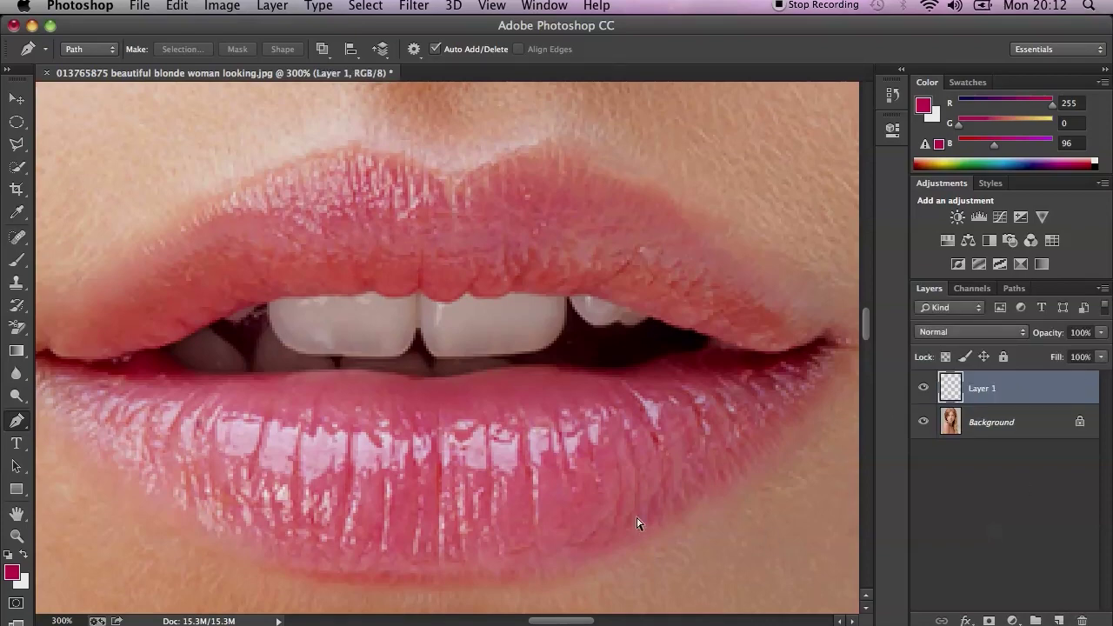
{"action": "key", "text": "super+minus"}
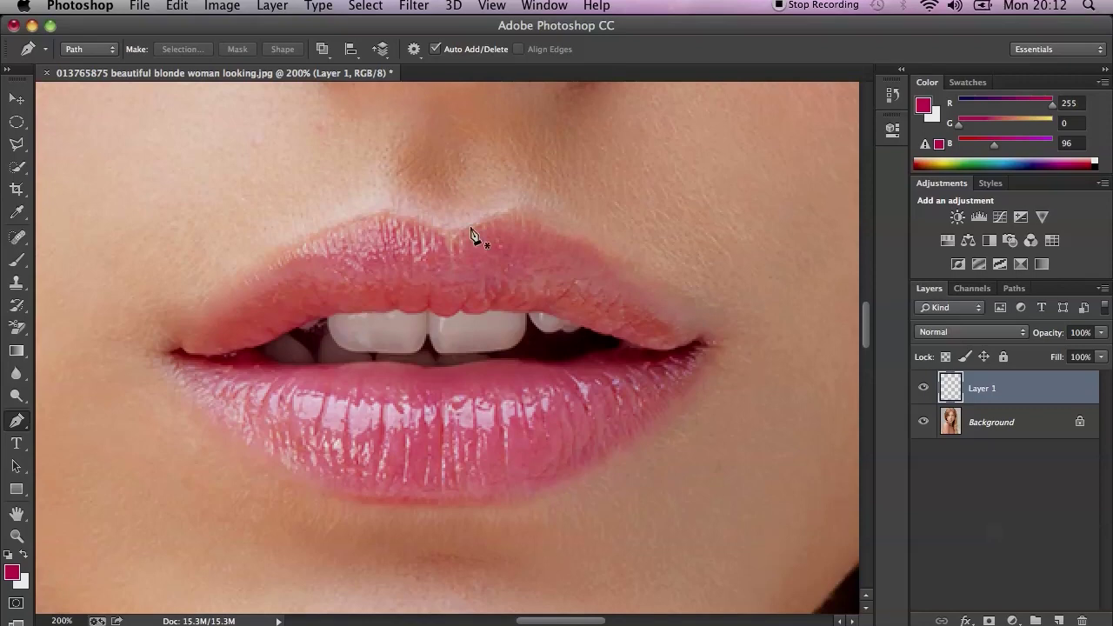
{"action": "left_click", "coordinate": [11, 572]}
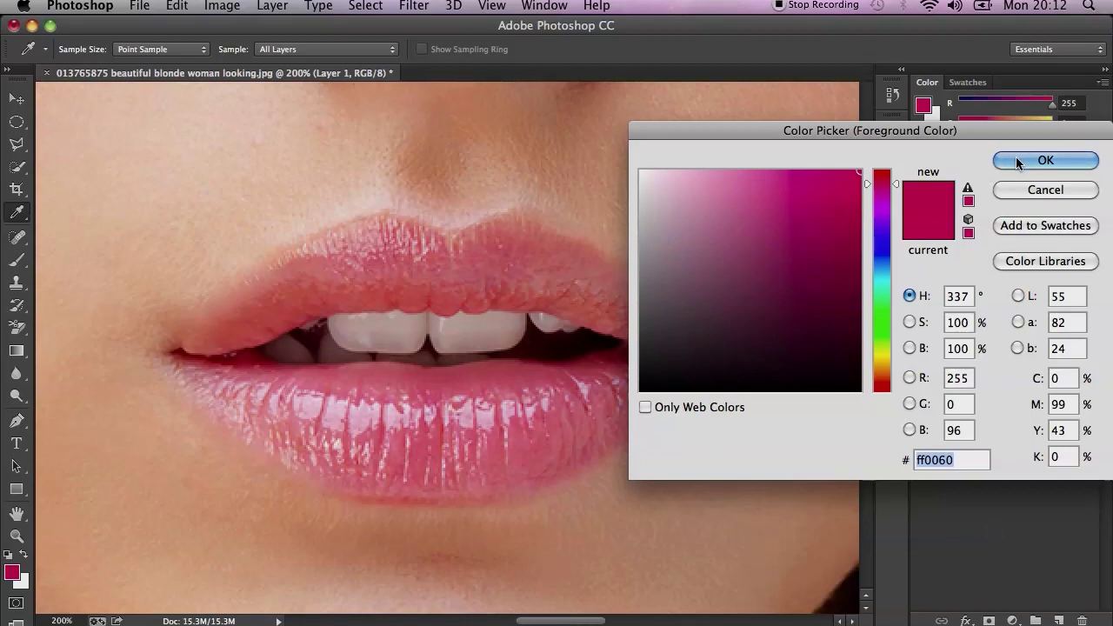
- Set the foreground colour to pink #ff005a (R 255, G 0, B 90) and select the Brush tool
{"action": "left_click", "coordinate": [896, 184]}
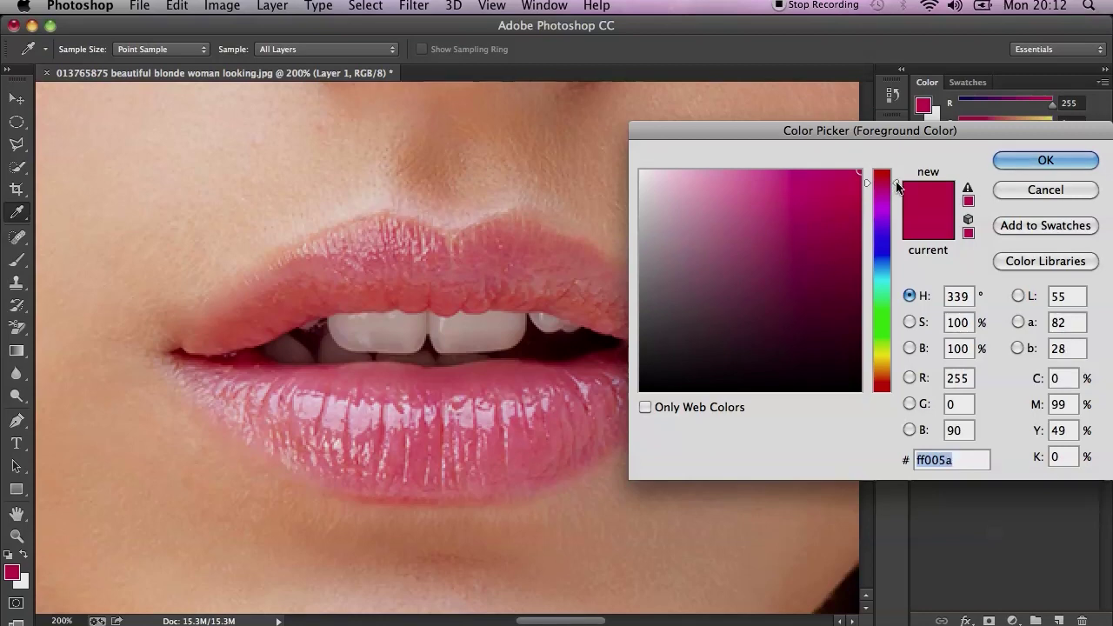
{"action": "left_click", "coordinate": [1026, 160]}
{"action": "key", "text": "p"}
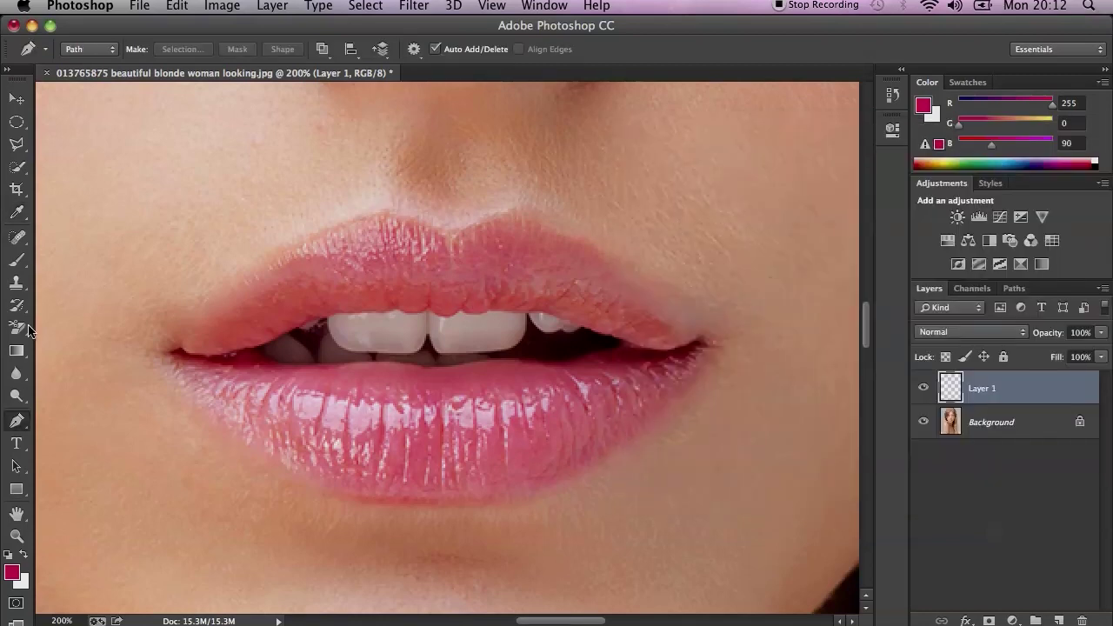
{"action": "left_click", "coordinate": [16, 260]}
- On Layer 1, brush solid pink over the whole lower lip and the upper lip's left half
{"action": "key", "text": "super+plus"}
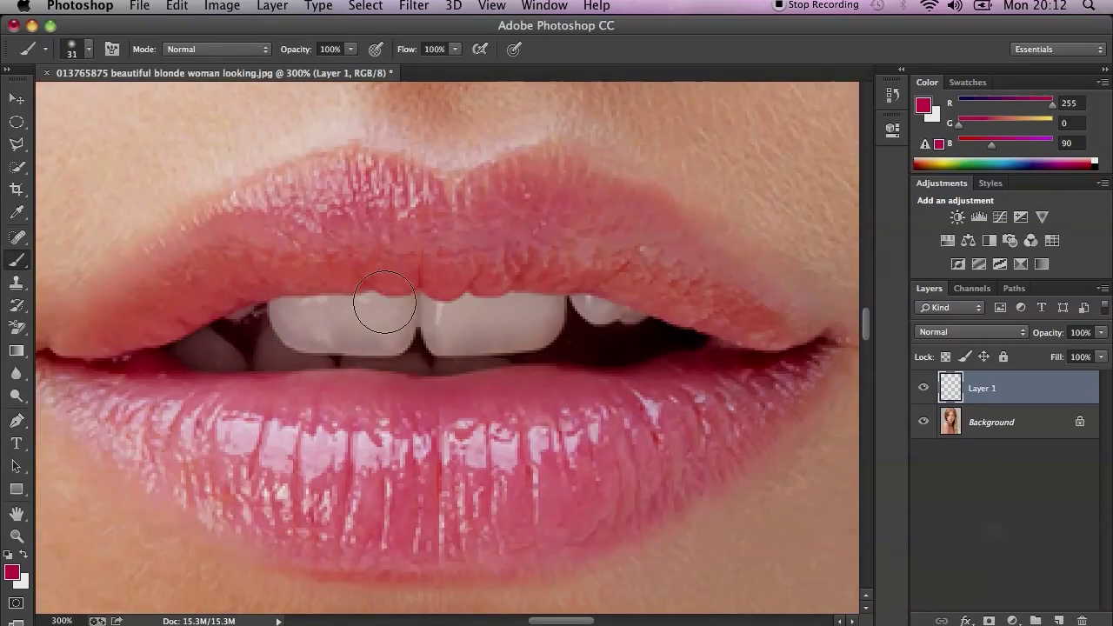
{"action": "mouse_move", "coordinate": [429, 425]}
{"action": "left_mouse_down"}
{"action": "mouse_move", "coordinate": [375, 417]}
{"action": "mouse_move", "coordinate": [428, 433]}
{"action": "mouse_move", "coordinate": [292, 431]}
{"action": "mouse_move", "coordinate": [277, 468]}
{"action": "mouse_move", "coordinate": [384, 482]}
{"action": "mouse_move", "coordinate": [471, 475]}
{"action": "mouse_move", "coordinate": [360, 484]}
{"action": "mouse_move", "coordinate": [486, 490]}
{"action": "mouse_move", "coordinate": [626, 424]}
{"action": "mouse_move", "coordinate": [479, 458]}
{"action": "mouse_move", "coordinate": [658, 410]}
{"action": "mouse_move", "coordinate": [526, 401]}
{"action": "mouse_move", "coordinate": [409, 419]}
{"action": "mouse_move", "coordinate": [365, 399]}
{"action": "mouse_move", "coordinate": [369, 412]}
{"action": "mouse_move", "coordinate": [250, 410]}
{"action": "mouse_move", "coordinate": [109, 393]}
{"action": "mouse_move", "coordinate": [130, 397]}
{"action": "mouse_move", "coordinate": [116, 380]}
{"action": "mouse_move", "coordinate": [112, 405]}
{"action": "mouse_move", "coordinate": [180, 456]}
{"action": "mouse_move", "coordinate": [279, 499]}
{"action": "mouse_move", "coordinate": [478, 517]}
{"action": "mouse_move", "coordinate": [629, 466]}
{"action": "mouse_move", "coordinate": [790, 363]}
{"action": "mouse_move", "coordinate": [747, 408]}
{"action": "mouse_move", "coordinate": [621, 493]}
{"action": "mouse_move", "coordinate": [520, 522]}
{"action": "mouse_move", "coordinate": [453, 506]}
{"action": "left_mouse_up"}
{"action": "mouse_move", "coordinate": [342, 520]}
{"action": "left_mouse_down"}
{"action": "mouse_move", "coordinate": [267, 503]}
{"action": "mouse_move", "coordinate": [202, 465]}
{"action": "left_mouse_up"}
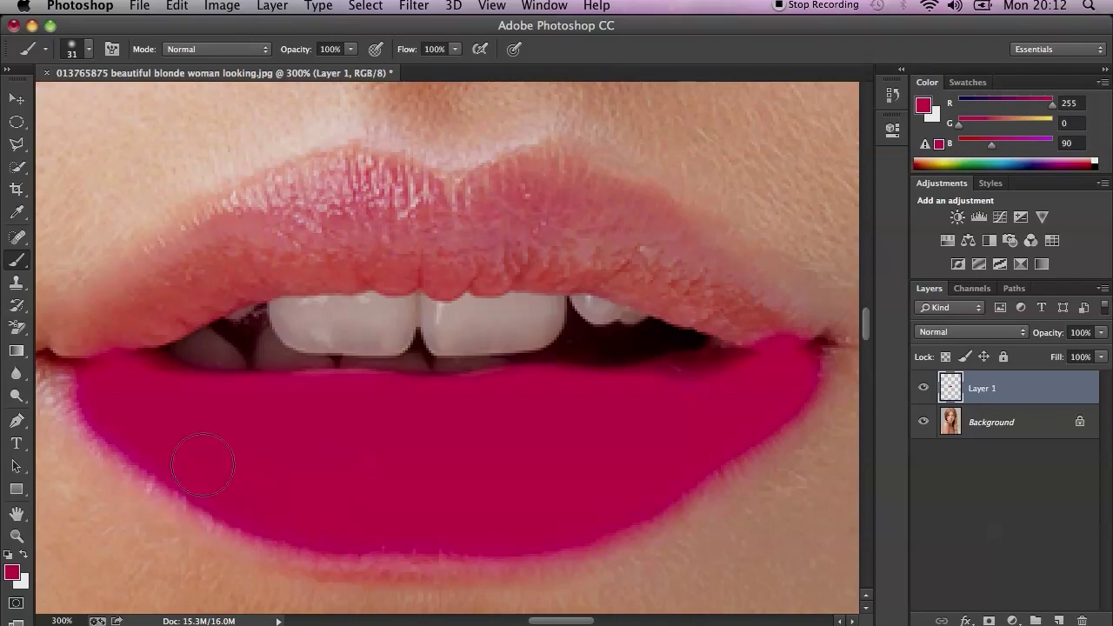
{"action": "mouse_move", "coordinate": [395, 525]}
{"action": "left_mouse_down"}
{"action": "mouse_move", "coordinate": [457, 526]}
{"action": "mouse_move", "coordinate": [291, 511]}
{"action": "left_mouse_up"}
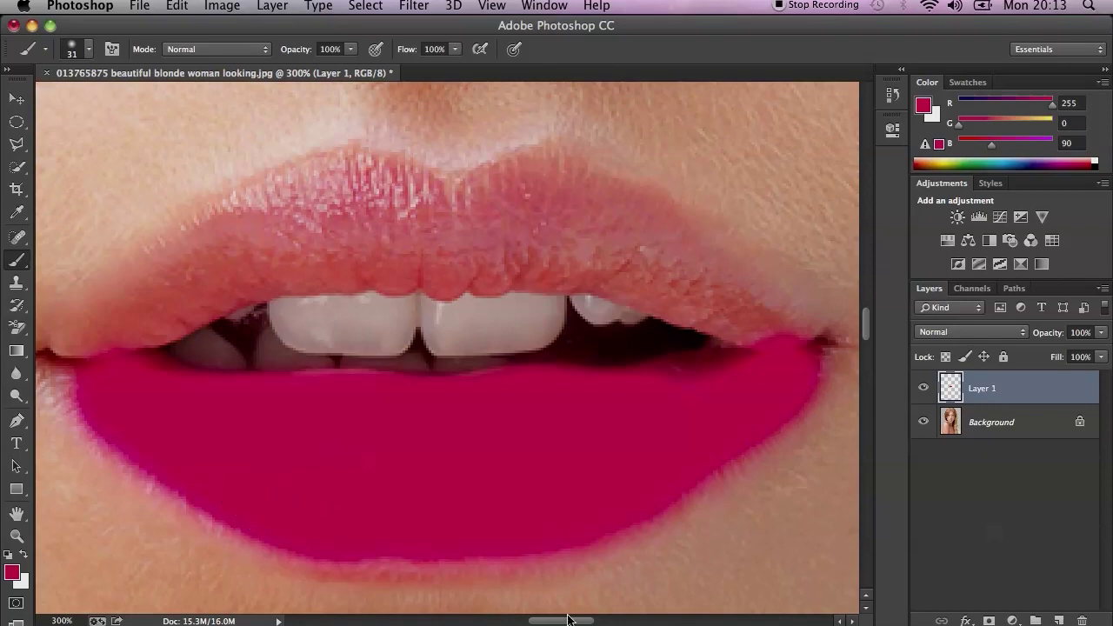
{"action": "scroll", "coordinate": [504, 574], "scroll_direction": "left", "scroll_amount": 5}
{"action": "mouse_move", "coordinate": [281, 391]}
{"action": "left_mouse_down"}
{"action": "mouse_move", "coordinate": [247, 382]}
{"action": "mouse_move", "coordinate": [231, 357]}
{"action": "mouse_move", "coordinate": [267, 369]}
{"action": "mouse_move", "coordinate": [224, 352]}
{"action": "mouse_move", "coordinate": [361, 294]}
{"action": "mouse_move", "coordinate": [348, 282]}
{"action": "mouse_move", "coordinate": [473, 195]}
{"action": "mouse_move", "coordinate": [613, 228]}
{"action": "mouse_move", "coordinate": [609, 202]}
{"action": "mouse_move", "coordinate": [578, 179]}
{"action": "mouse_move", "coordinate": [547, 195]}
{"action": "mouse_move", "coordinate": [526, 173]}
{"action": "mouse_move", "coordinate": [500, 194]}
{"action": "mouse_move", "coordinate": [470, 174]}
{"action": "mouse_move", "coordinate": [422, 226]}
{"action": "left_mouse_up"}
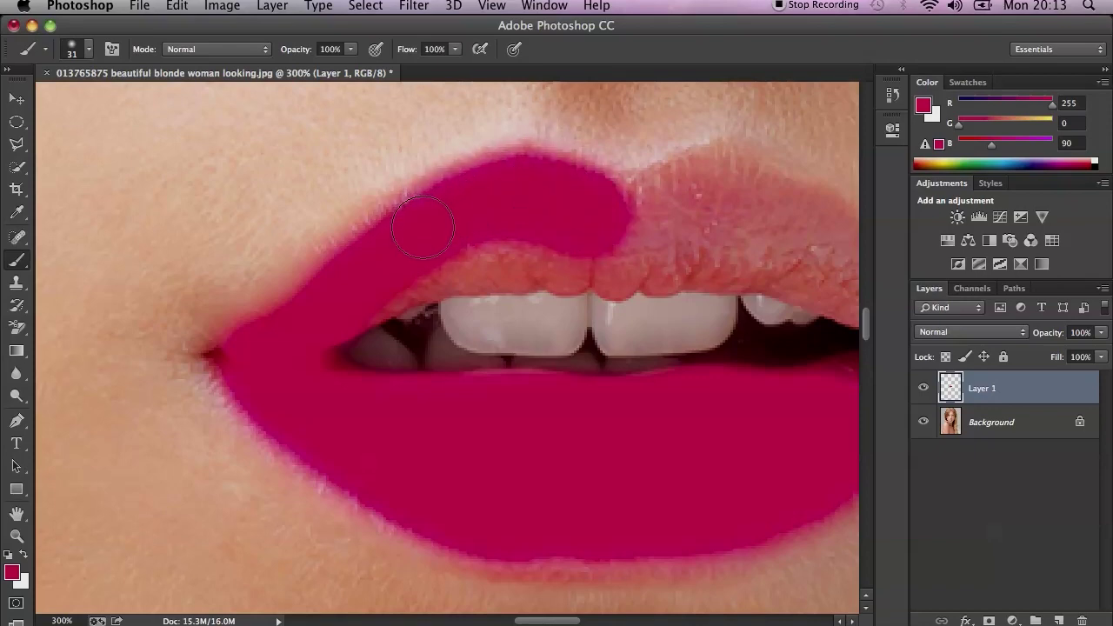
- Paint pink over the upper lip's right peak
{"action": "mouse_move", "coordinate": [379, 284]}
{"action": "left_mouse_down"}
{"action": "mouse_move", "coordinate": [535, 250]}
{"action": "mouse_move", "coordinate": [752, 230]}
{"action": "mouse_move", "coordinate": [661, 213]}
{"action": "mouse_move", "coordinate": [670, 193]}
{"action": "mouse_move", "coordinate": [664, 202]}
{"action": "left_mouse_up"}
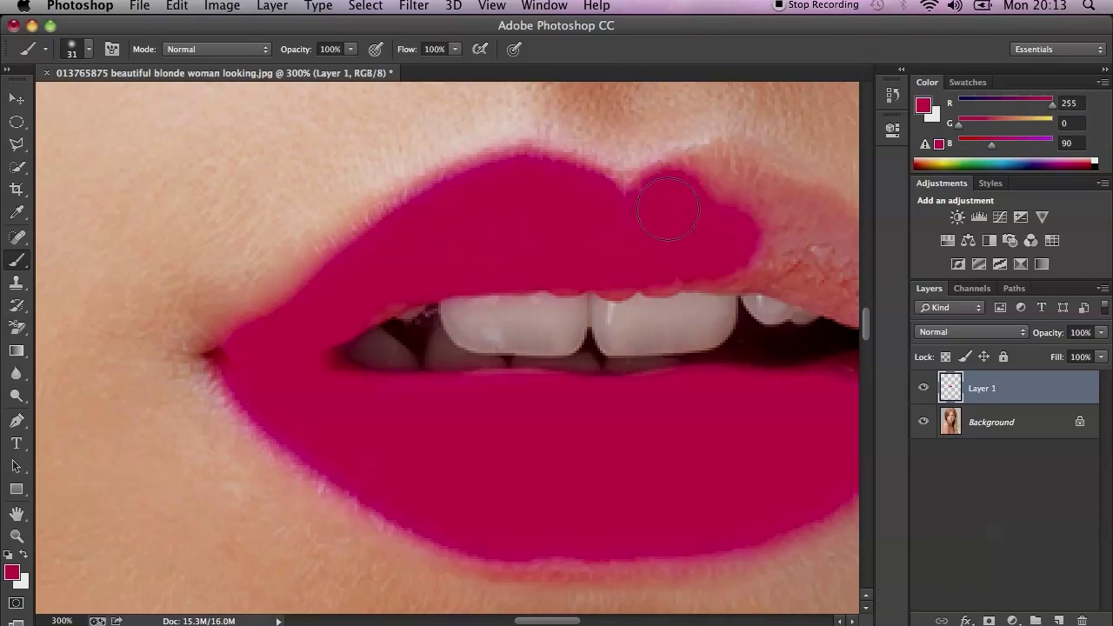
{"action": "left_click_drag", "start_coordinate": [550, 621], "coordinate": [582, 621]}
{"action": "scroll", "coordinate": [440, 321], "scroll_direction": "down", "scroll_amount": 10}
{"action": "scroll", "coordinate": [578, 535], "scroll_direction": "up", "scroll_amount": 10}
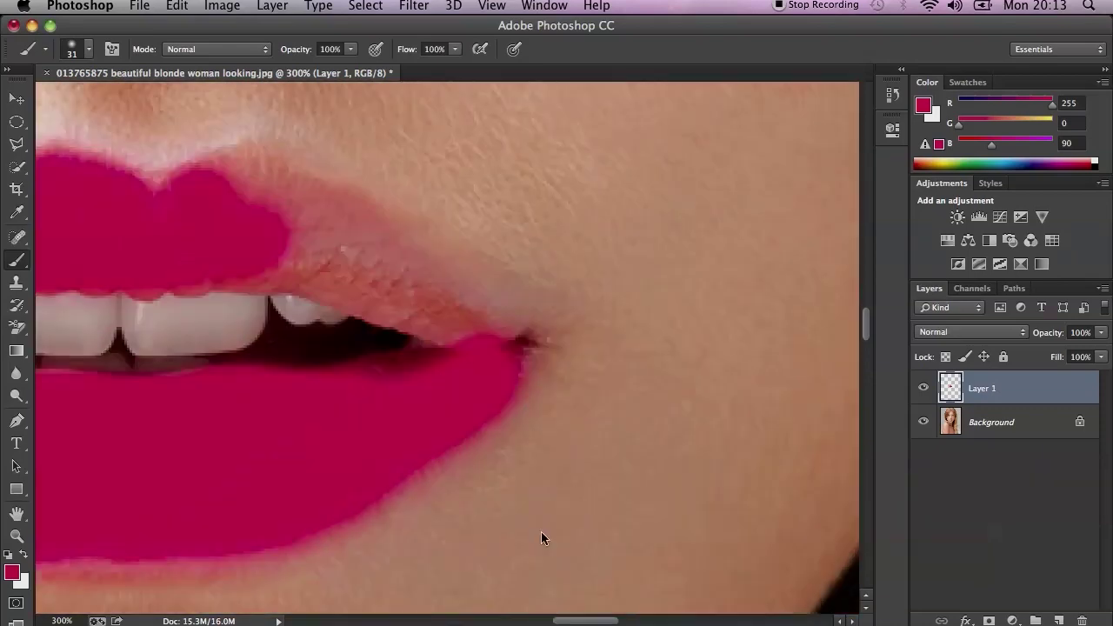
{"action": "scroll", "coordinate": [540, 537], "scroll_direction": "down", "scroll_amount": 10}
{"action": "scroll", "coordinate": [504, 457], "scroll_direction": "up", "scroll_amount": 10}
{"action": "scroll", "coordinate": [504, 458], "scroll_direction": "left", "scroll_amount": 5}
{"action": "scroll", "coordinate": [592, 469], "scroll_direction": "right", "scroll_amount": 3}
{"action": "scroll", "coordinate": [576, 475], "scroll_direction": "left", "scroll_amount": 3}
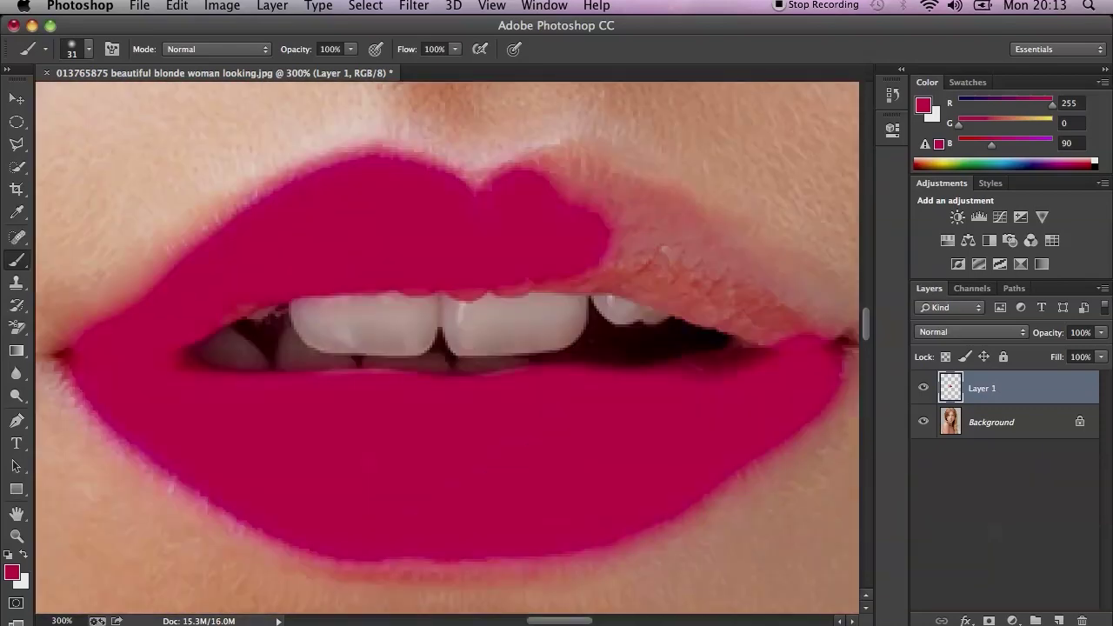
- Fill the upper lip's right part to the corner and tidy the lower lip's edges
{"action": "mouse_move", "coordinate": [555, 188]}
{"action": "left_mouse_down"}
{"action": "mouse_move", "coordinate": [724, 272]}
{"action": "mouse_move", "coordinate": [813, 323]}
{"action": "left_mouse_up"}
{"action": "mouse_move", "coordinate": [751, 346]}
{"action": "left_mouse_down"}
{"action": "mouse_move", "coordinate": [745, 309]}
{"action": "mouse_move", "coordinate": [641, 265]}
{"action": "mouse_move", "coordinate": [459, 263]}
{"action": "left_mouse_up"}
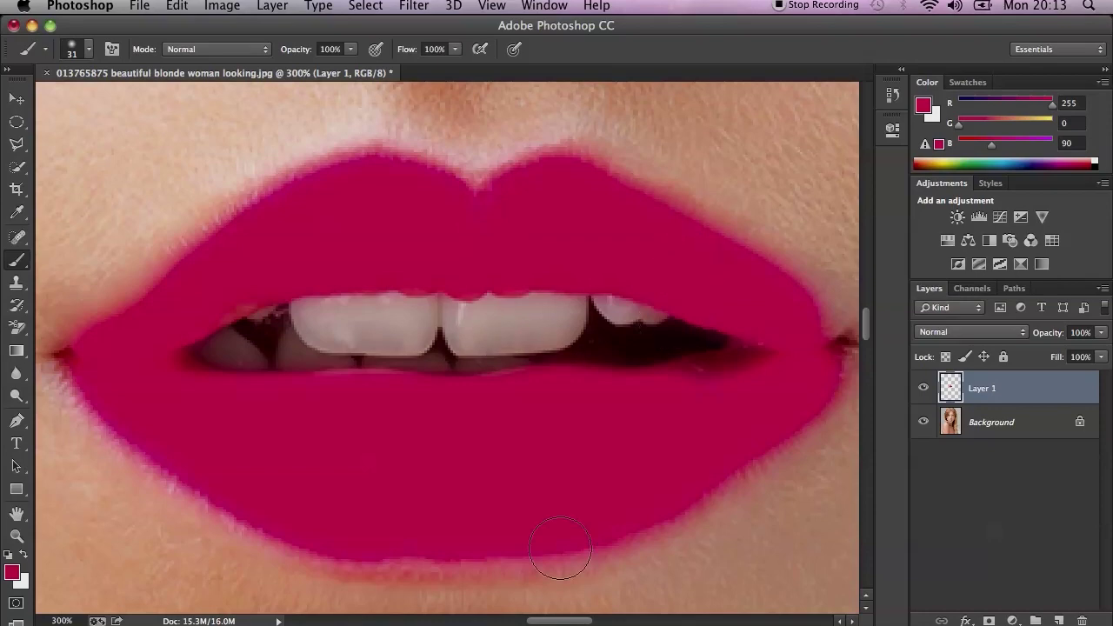
{"action": "scroll", "coordinate": [608, 531], "scroll_direction": "right", "scroll_amount": 3}
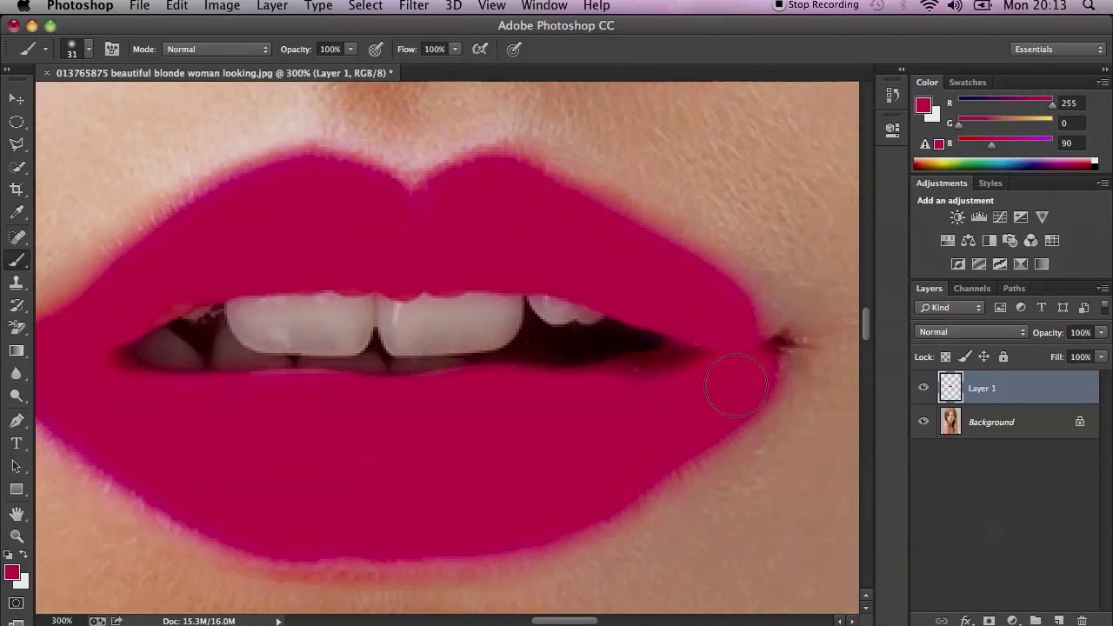
{"action": "left_click_drag", "start_coordinate": [691, 379], "coordinate": [609, 402]}
{"action": "left_click_drag", "start_coordinate": [292, 406], "coordinate": [284, 403]}
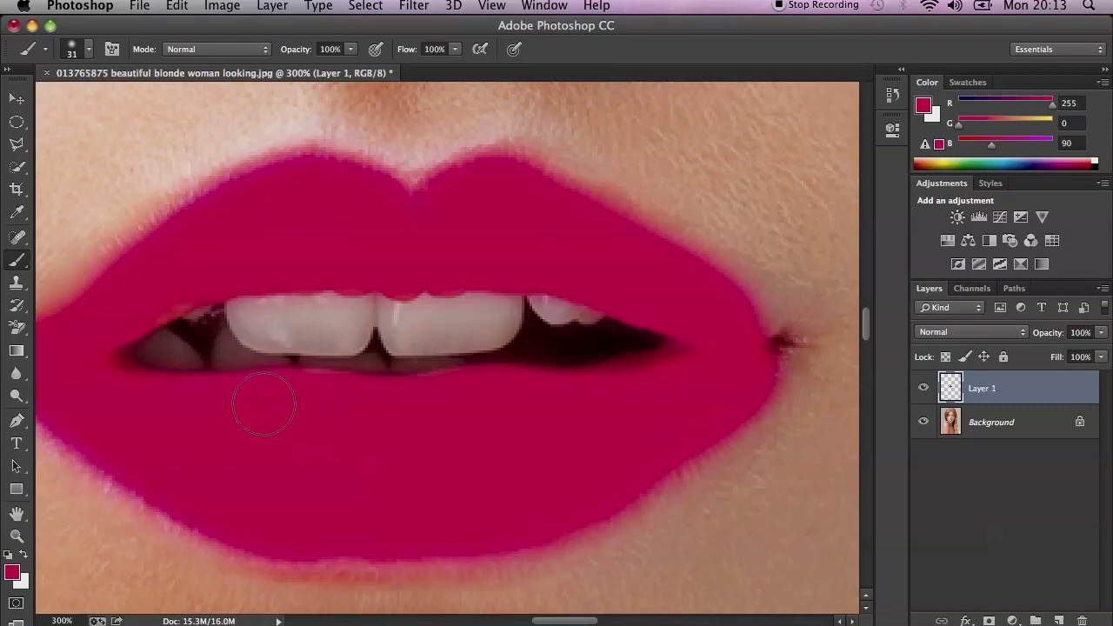
{"action": "left_click_drag", "start_coordinate": [315, 534], "coordinate": [347, 527]}
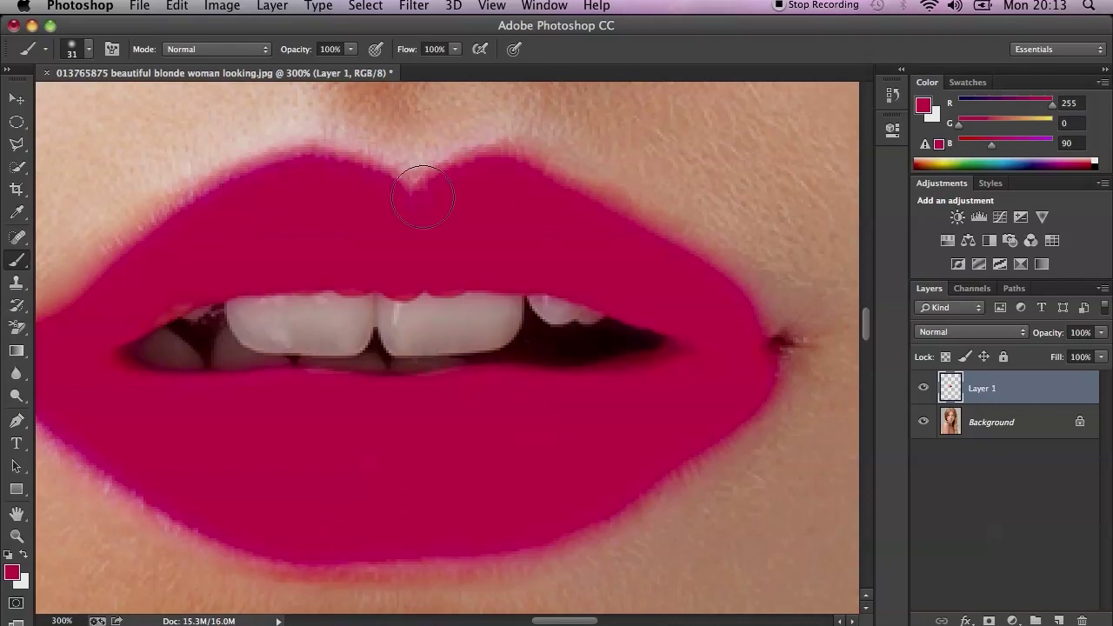
{"action": "left_click", "coordinate": [961, 332]}
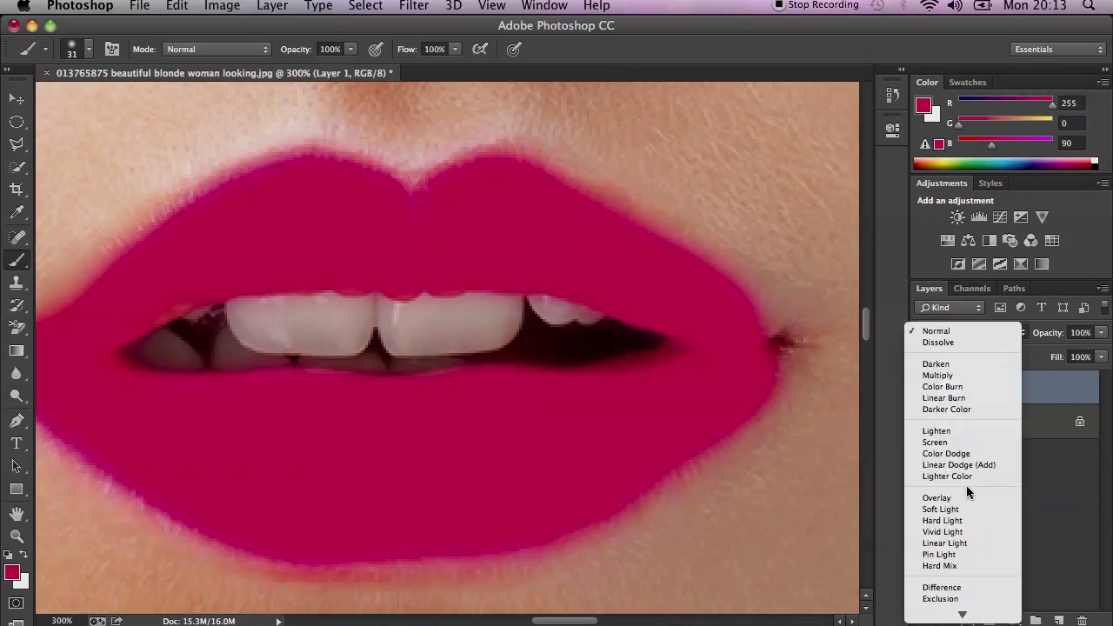
- Set Layer 1's blend mode to Soft Light and check the glossy pink lips up close
{"action": "left_click", "coordinate": [954, 508]}
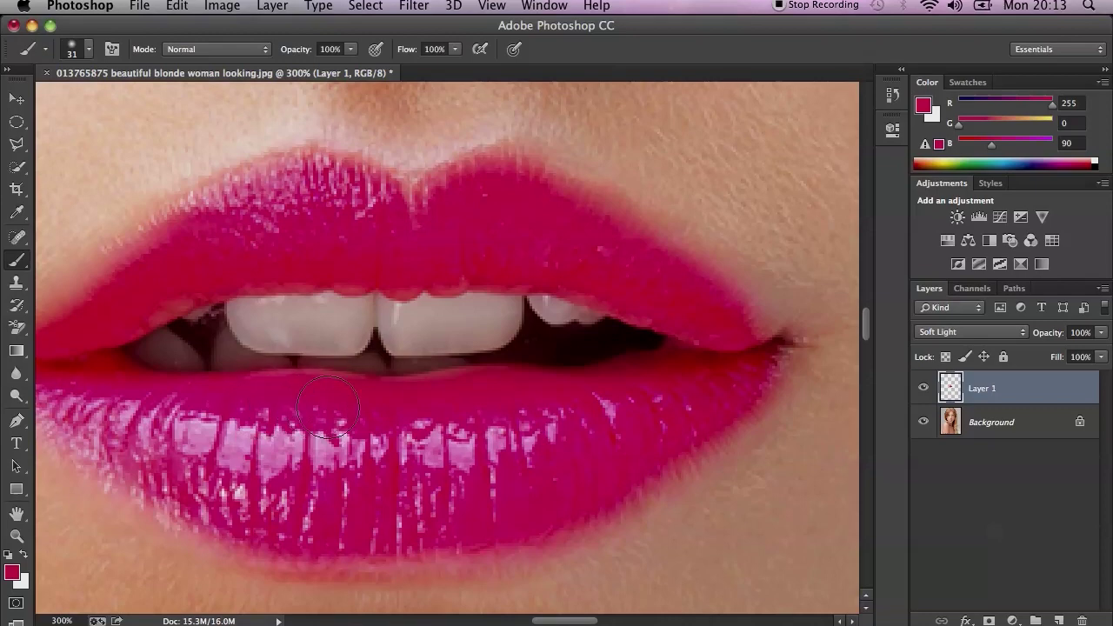
{"action": "key", "text": "ctrl+z"}
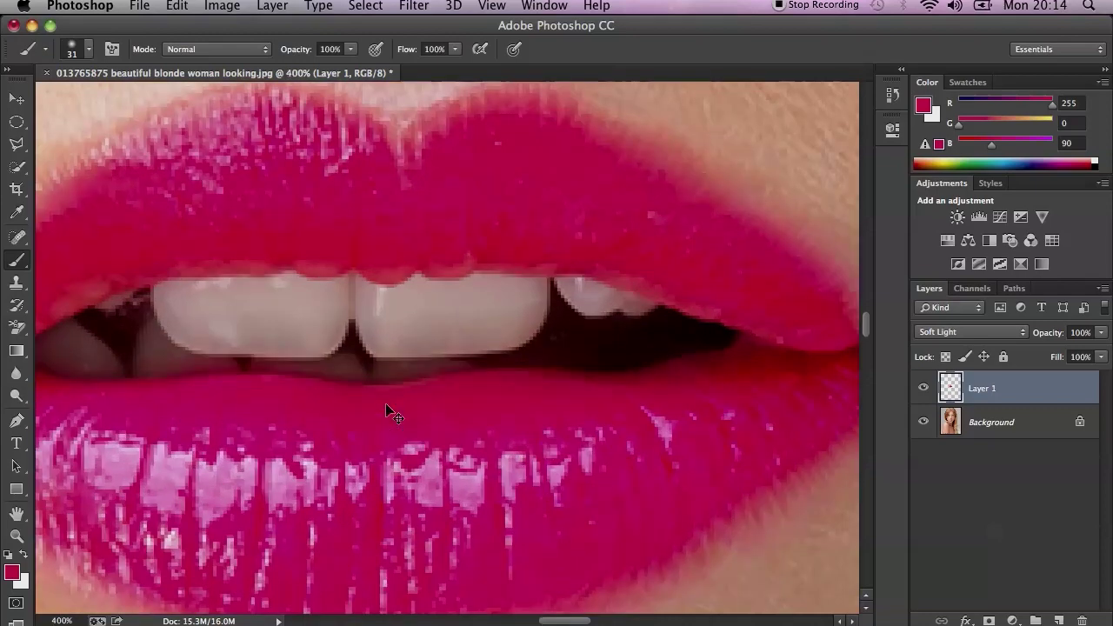
{"action": "key", "text": "ctrl+z"}
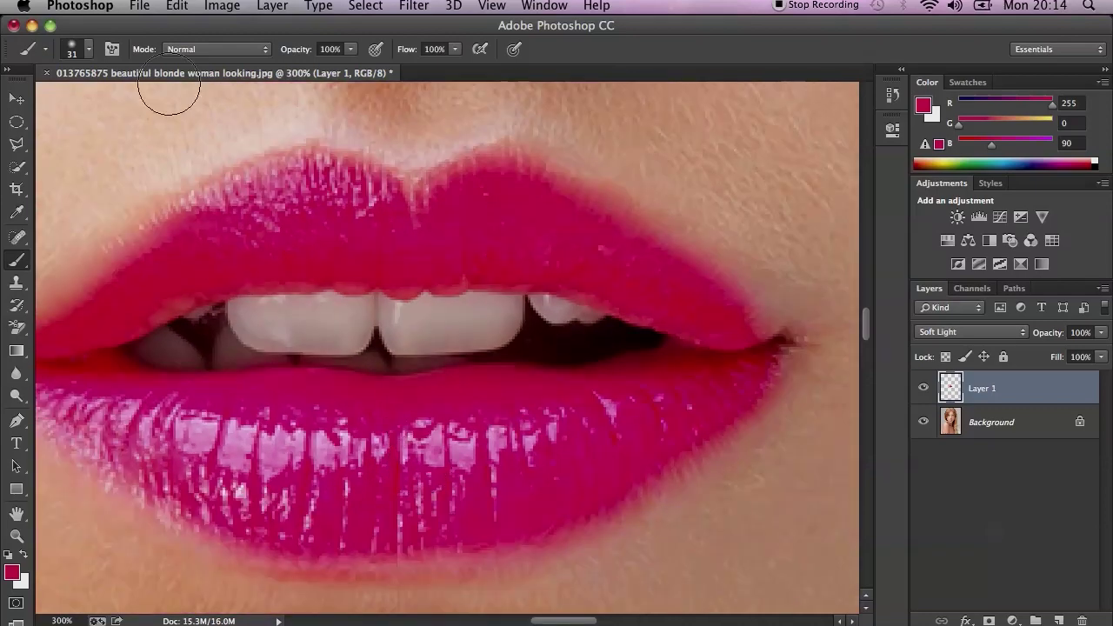
- Switch the brush to a hard round tip from the Brush presets
{"action": "left_click", "coordinate": [88, 50]}
{"action": "left_click", "coordinate": [65, 180]}
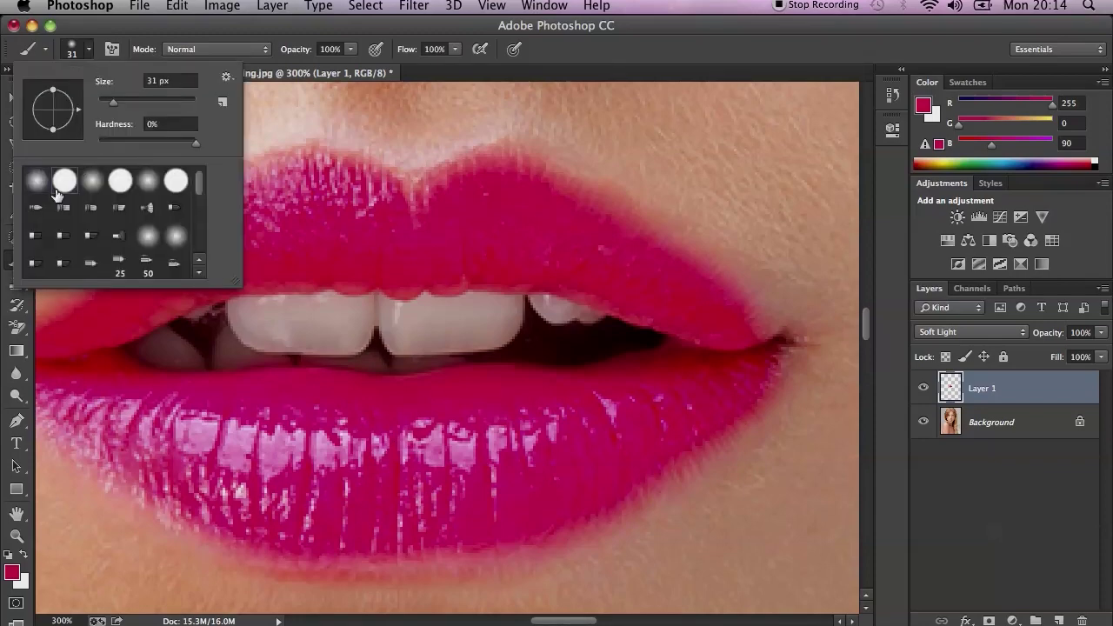
{"action": "left_click", "coordinate": [88, 50]}
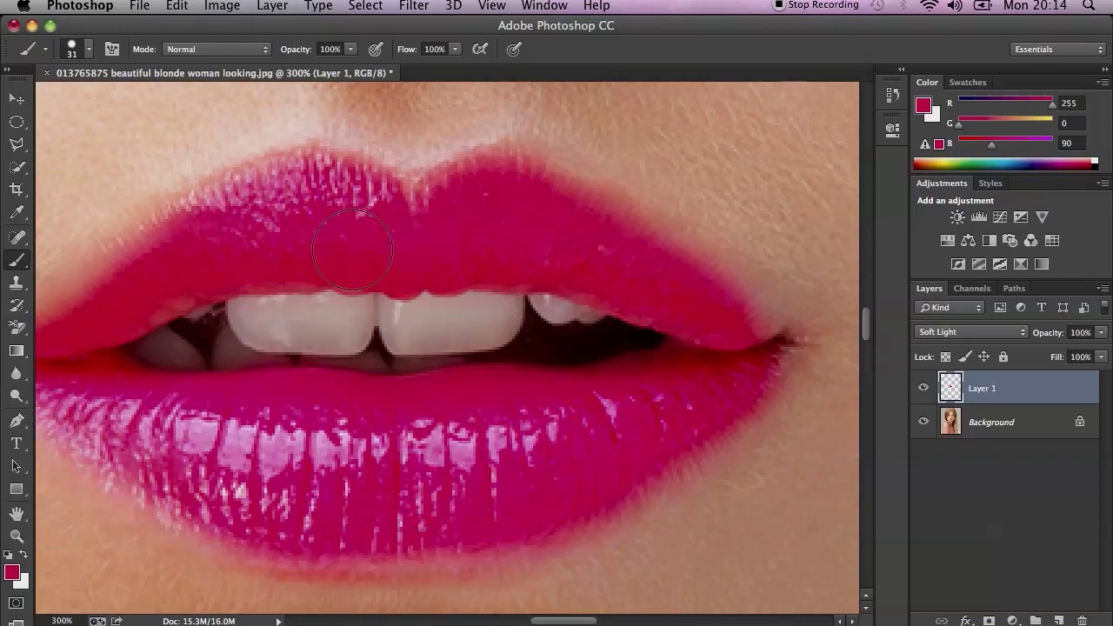
- Repaint pink over the upper-left, upper-right and lower lip for even coverage
{"action": "mouse_move", "coordinate": [261, 243]}
{"action": "left_mouse_down"}
{"action": "mouse_move", "coordinate": [186, 249]}
{"action": "mouse_move", "coordinate": [148, 287]}
{"action": "left_mouse_up"}
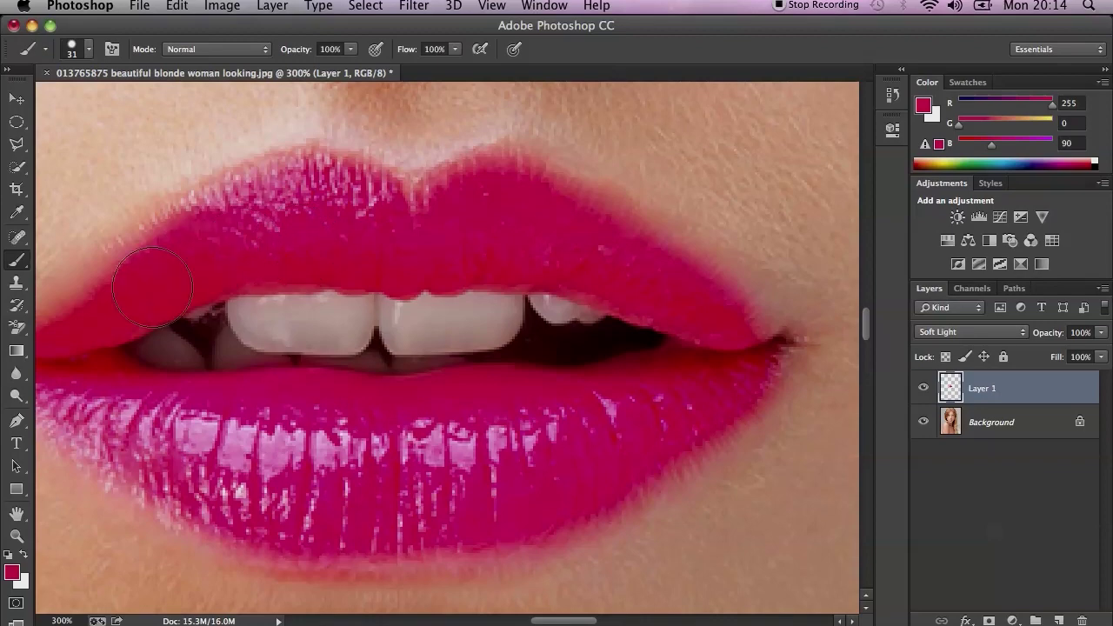
{"action": "mouse_move", "coordinate": [553, 254]}
{"action": "left_mouse_down"}
{"action": "mouse_move", "coordinate": [673, 318]}
{"action": "mouse_move", "coordinate": [679, 374]}
{"action": "mouse_move", "coordinate": [591, 445]}
{"action": "left_mouse_up"}
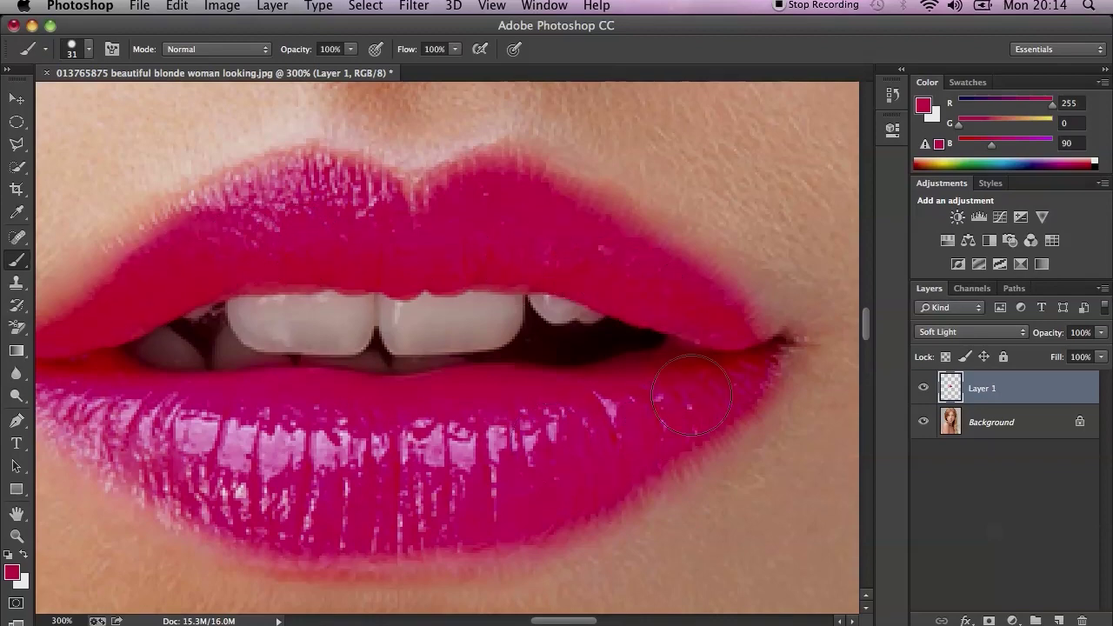
{"action": "key", "text": "super+minus"}
{"action": "key", "text": "super+minus"}
{"action": "key", "text": "super+minus"}
{"action": "key", "text": "super+minus"}
{"action": "key", "text": "super+minus"}
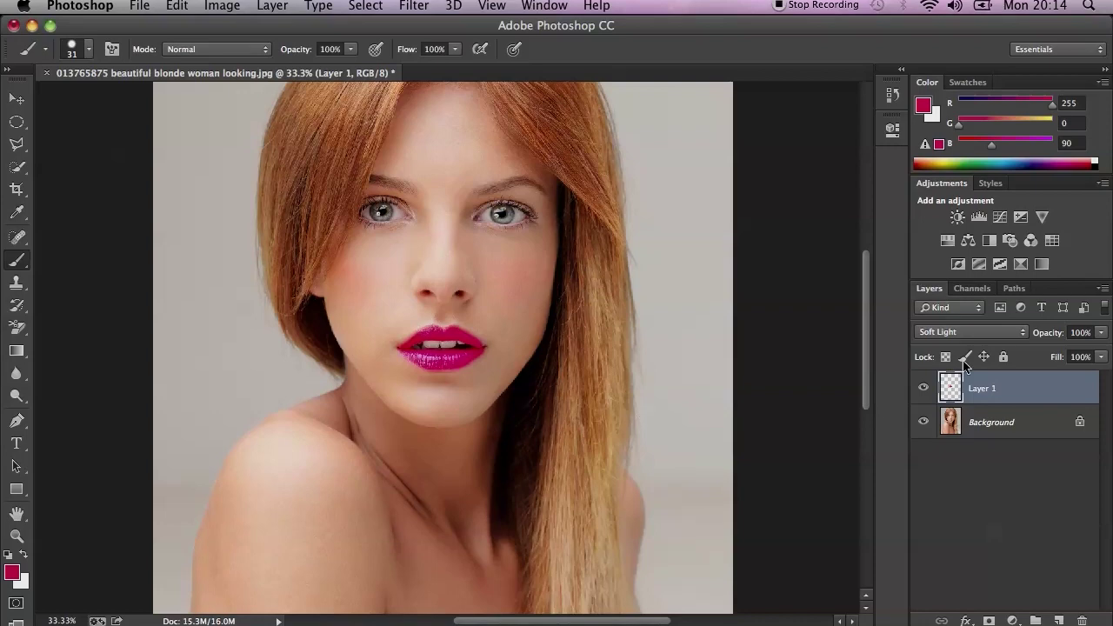
{"action": "left_click", "coordinate": [1030, 333]}
{"action": "type", "text": "40"}
{"action": "key", "text": "Return"}
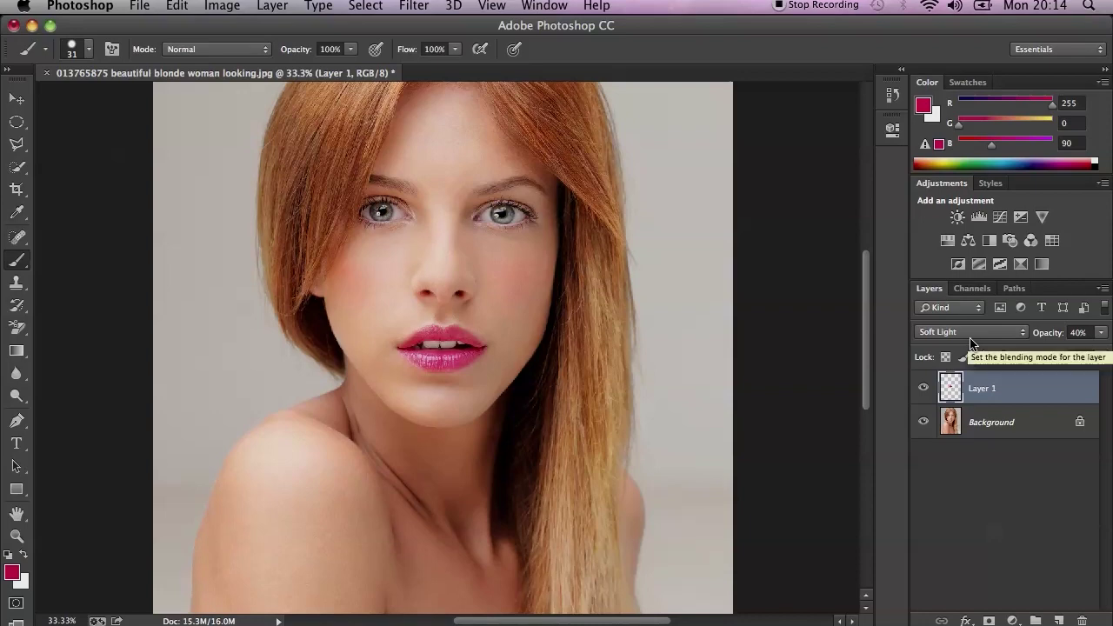
{"action": "key", "text": "super+1"}
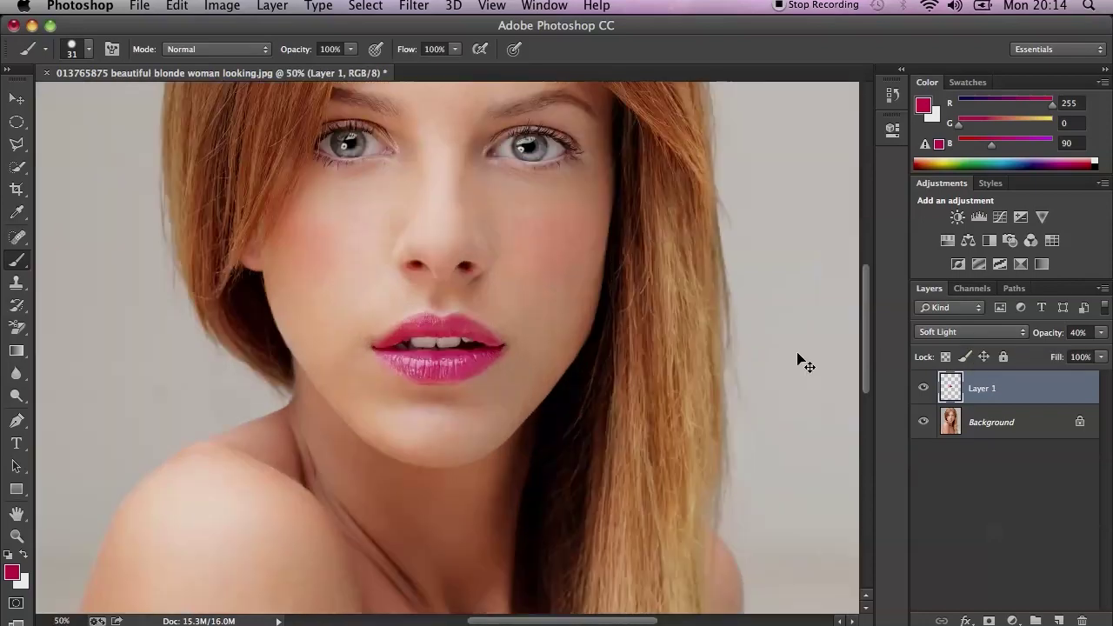
{"action": "key", "text": "super+equal"}
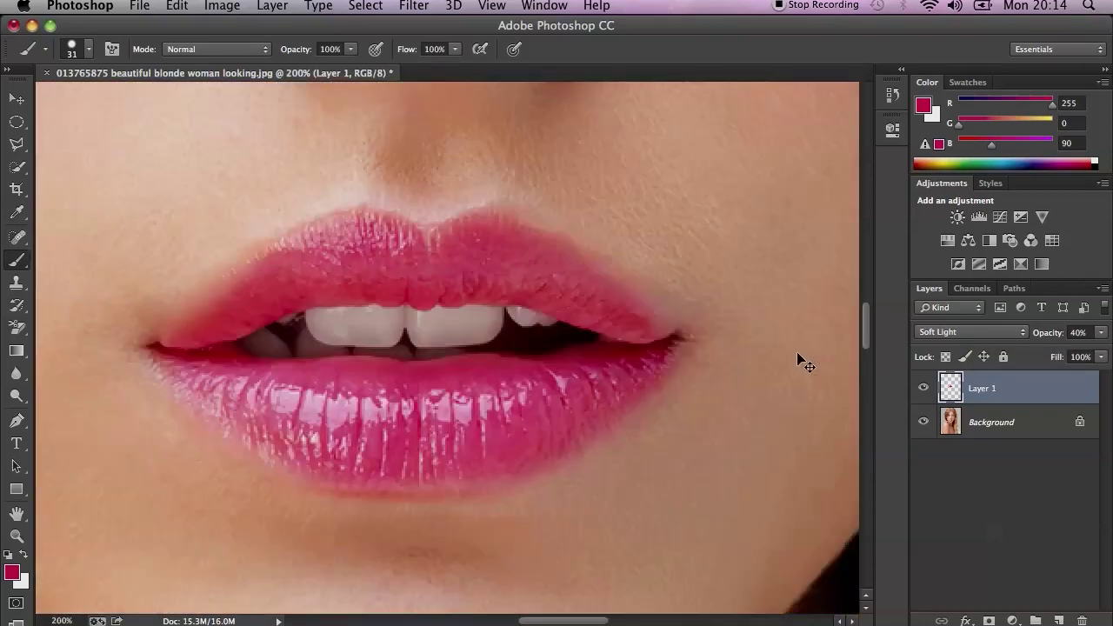
{"action": "key", "text": "super+minus"}
{"action": "key", "text": "super+minus"}
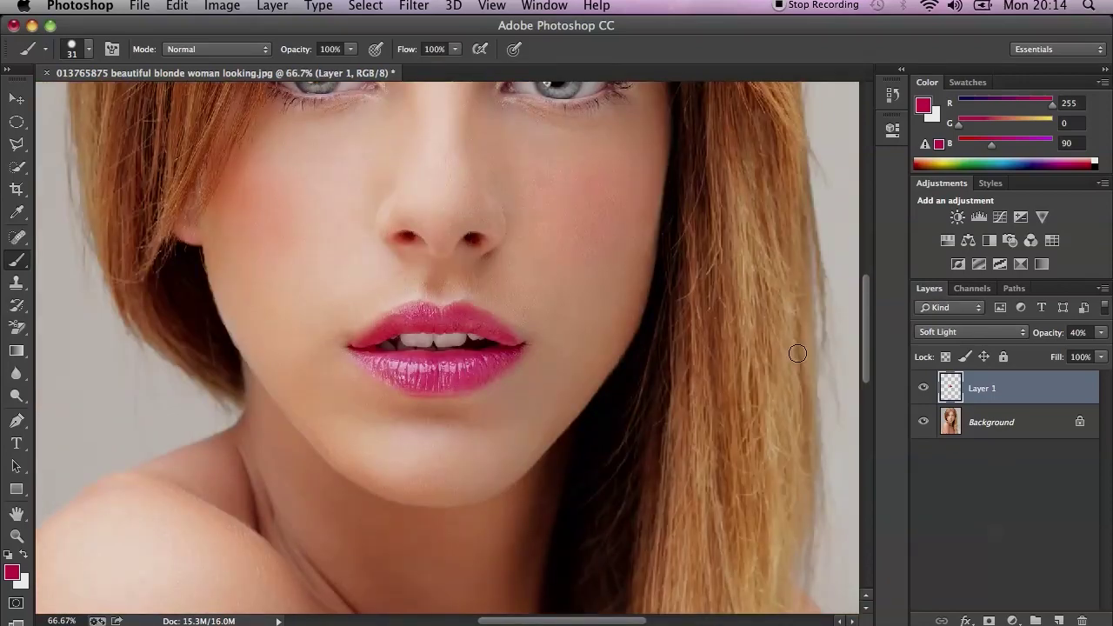
{"action": "key", "text": "super+minus"}
{"action": "key", "text": "super+minus"}
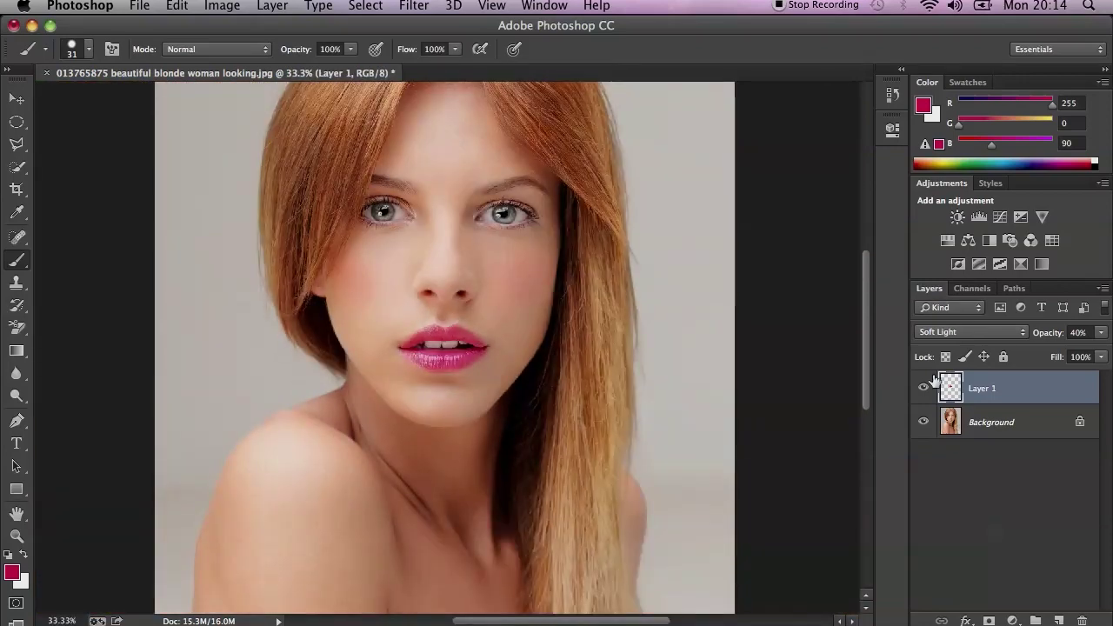
{"action": "left_click", "coordinate": [924, 388]}
{"action": "left_click", "coordinate": [924, 389]}
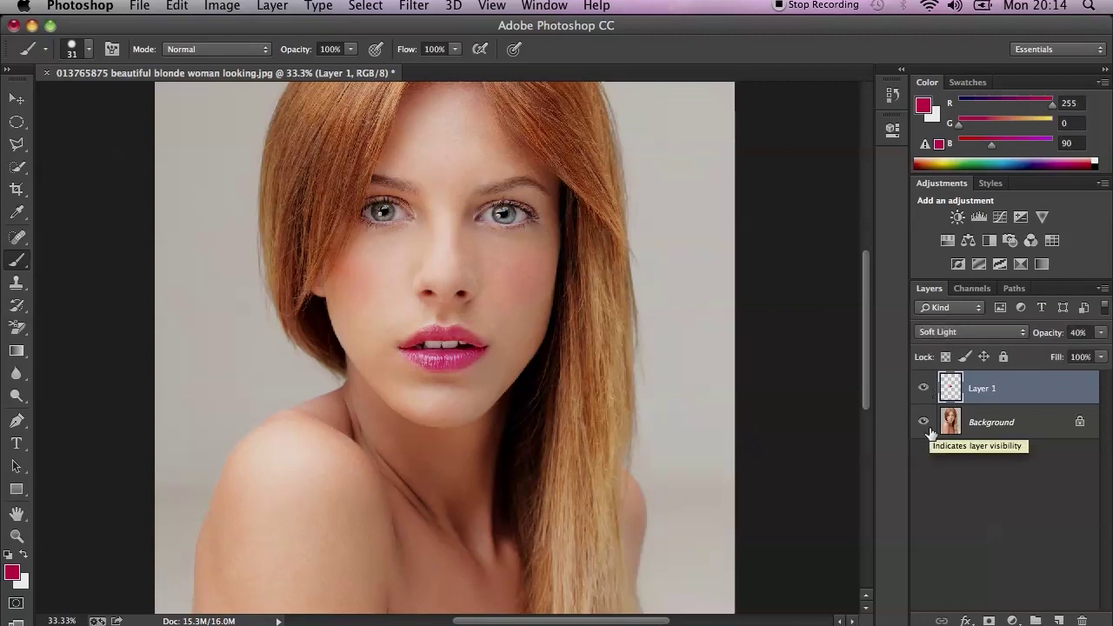
{"action": "key", "text": "super+equal"}
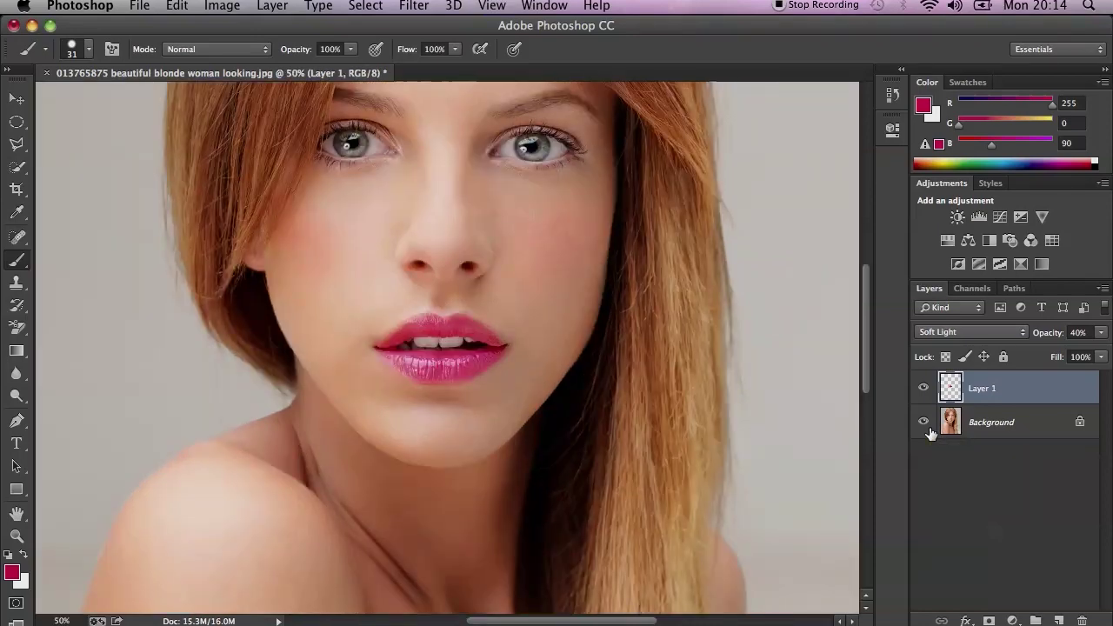
{"action": "key", "text": "super+equal"}
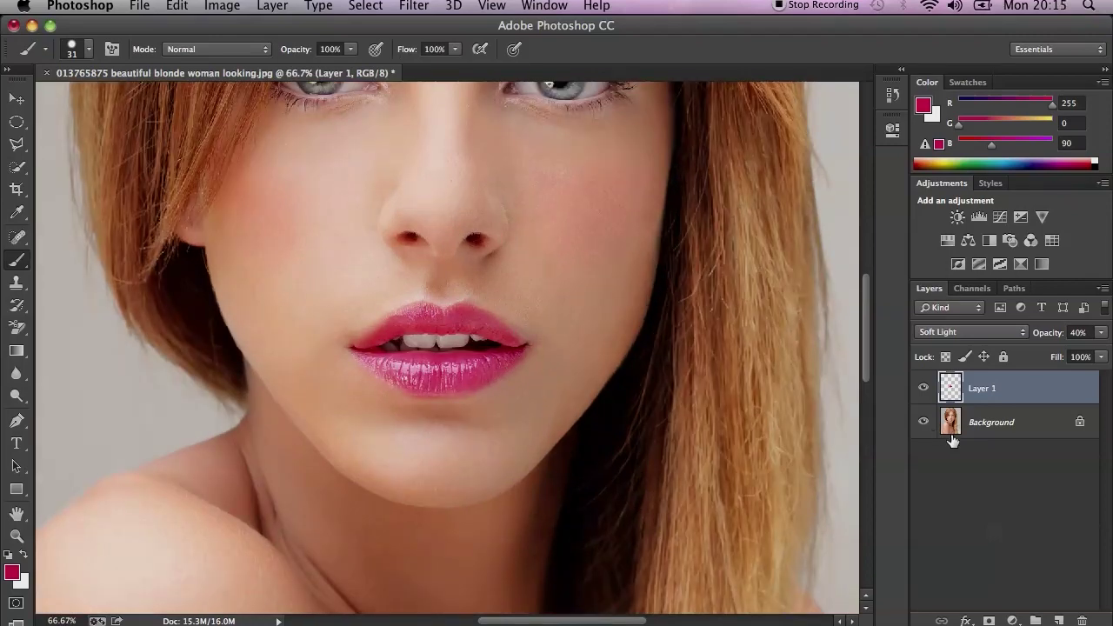
- Add Layer 2, then rename Layer 1 to 'color' and Layer 2 to 'doge'
{"action": "left_click", "coordinate": [1058, 619]}
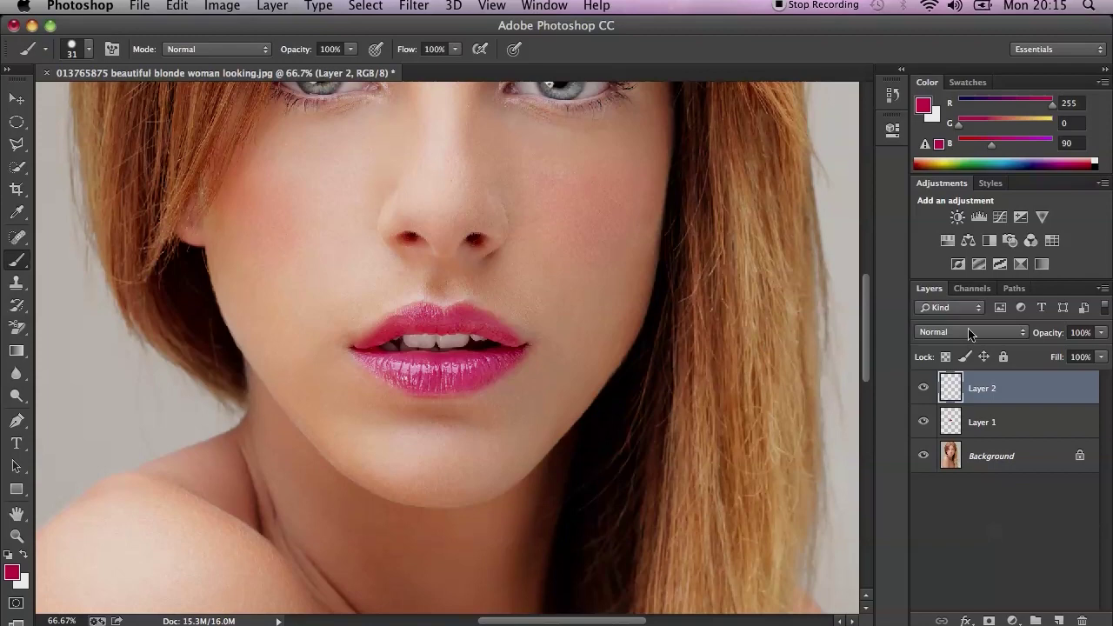
{"action": "double_click", "coordinate": [991, 422]}
{"action": "type", "text": "color"}
{"action": "key", "text": "Return"}
{"action": "double_click", "coordinate": [984, 389]}
{"action": "type", "text": "doge"}
{"action": "key", "text": "Return"}
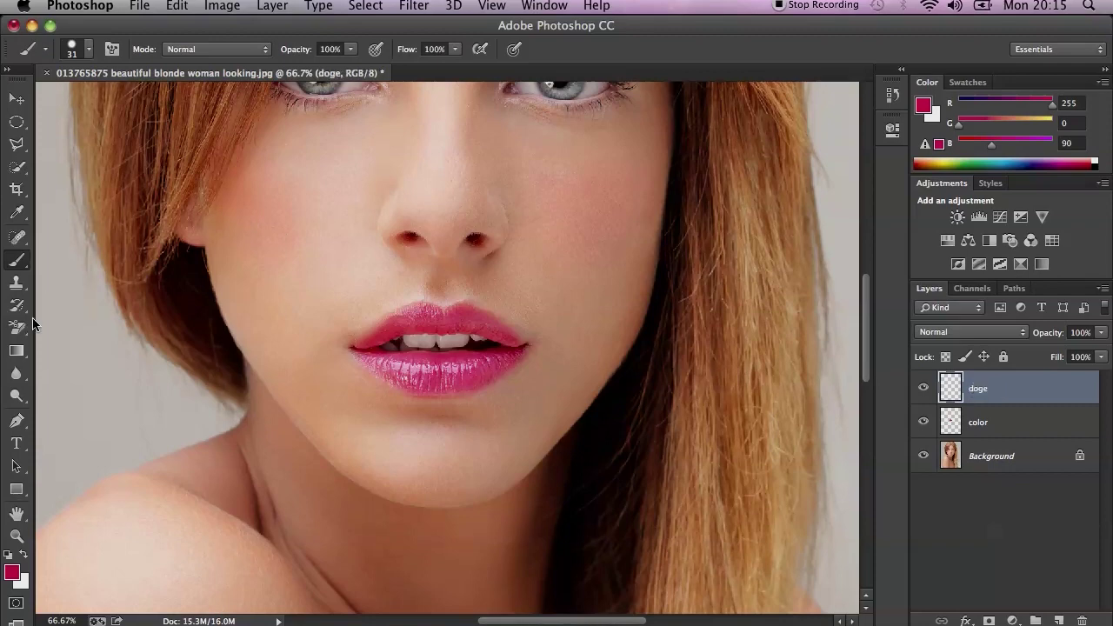
- Set the Dodge Tool to Midtones range at 25% exposure, zoomed on the lips, and open Edit > Fill
{"action": "left_click_drag", "start_coordinate": [15, 396], "coordinate": [77, 394]}
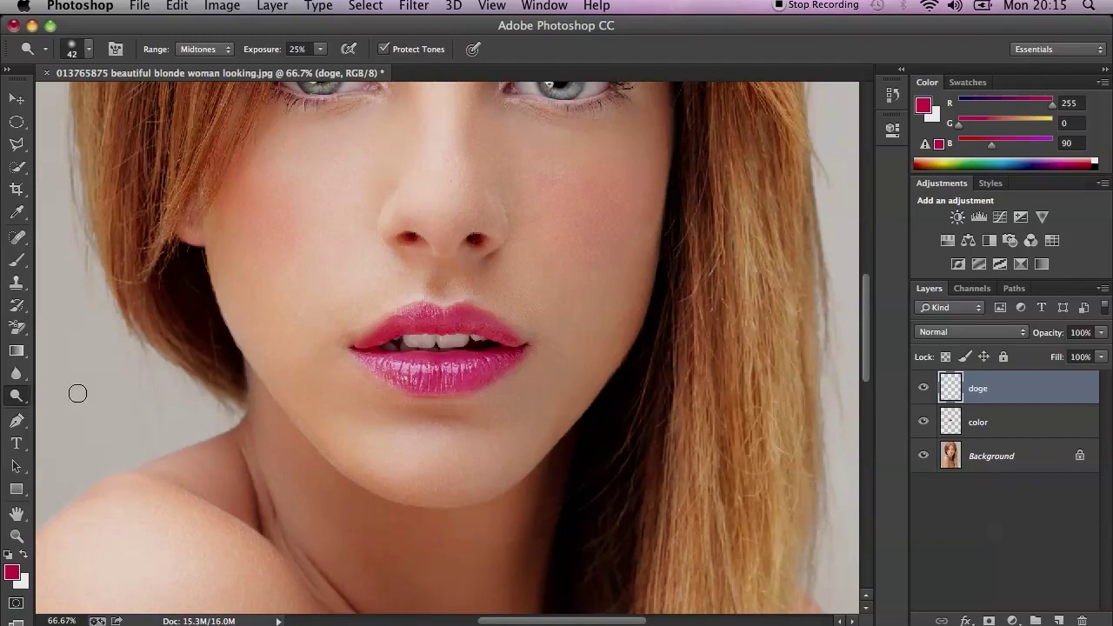
{"action": "key", "text": "super+plus"}
{"action": "key", "text": "super+plus"}
{"action": "key", "text": "super+plus"}
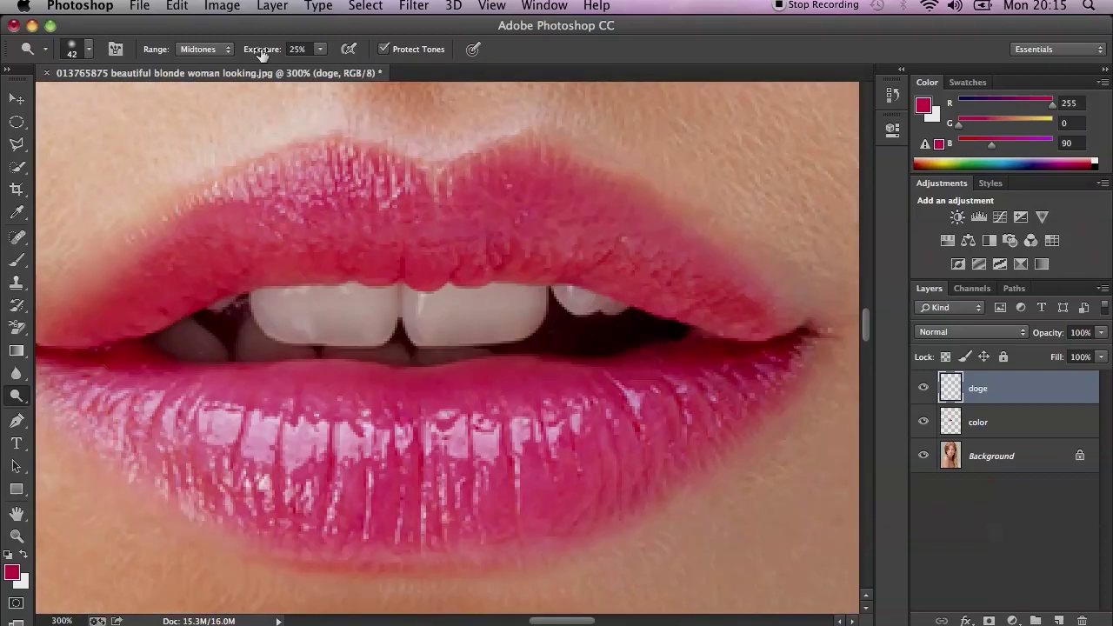
{"action": "left_click", "coordinate": [298, 49]}
{"action": "left_click", "coordinate": [212, 53]}
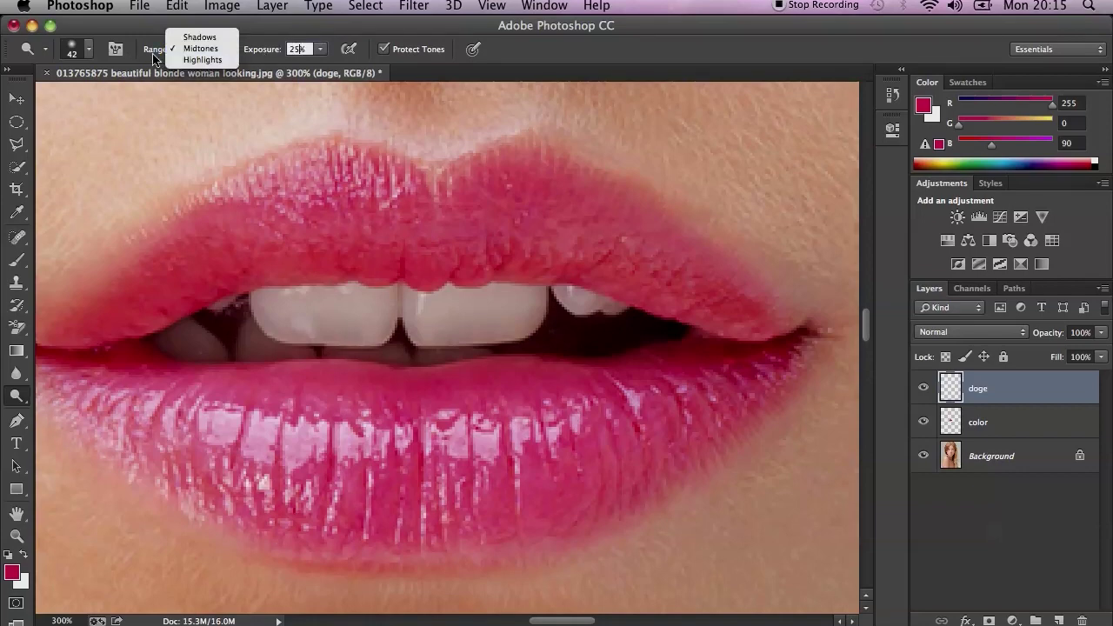
{"action": "left_click", "coordinate": [201, 48]}
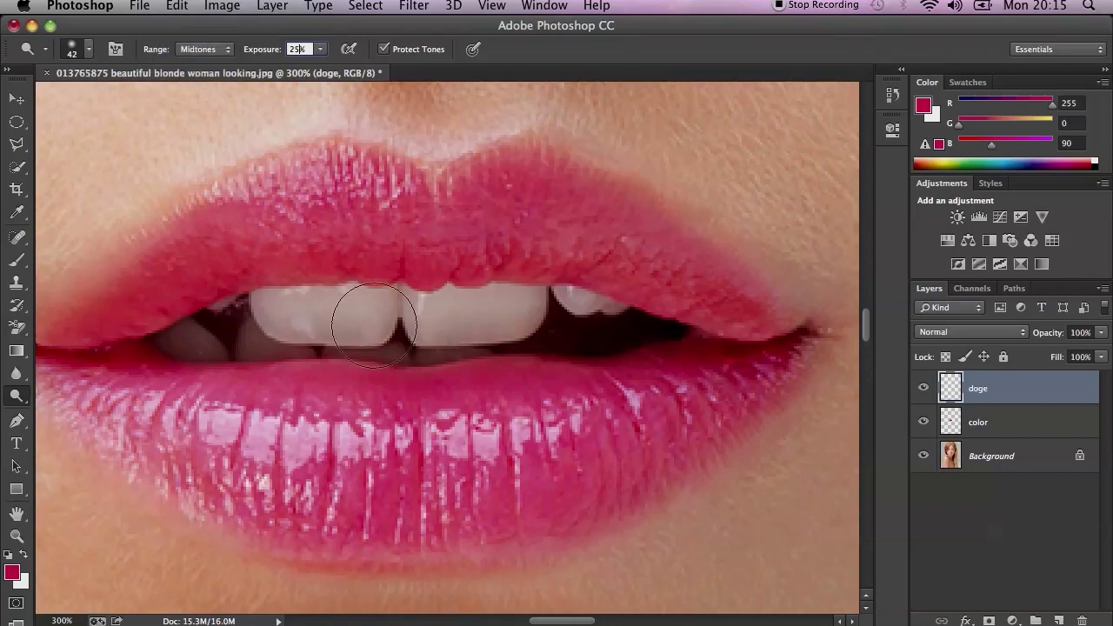
{"action": "left_click", "coordinate": [357, 228]}
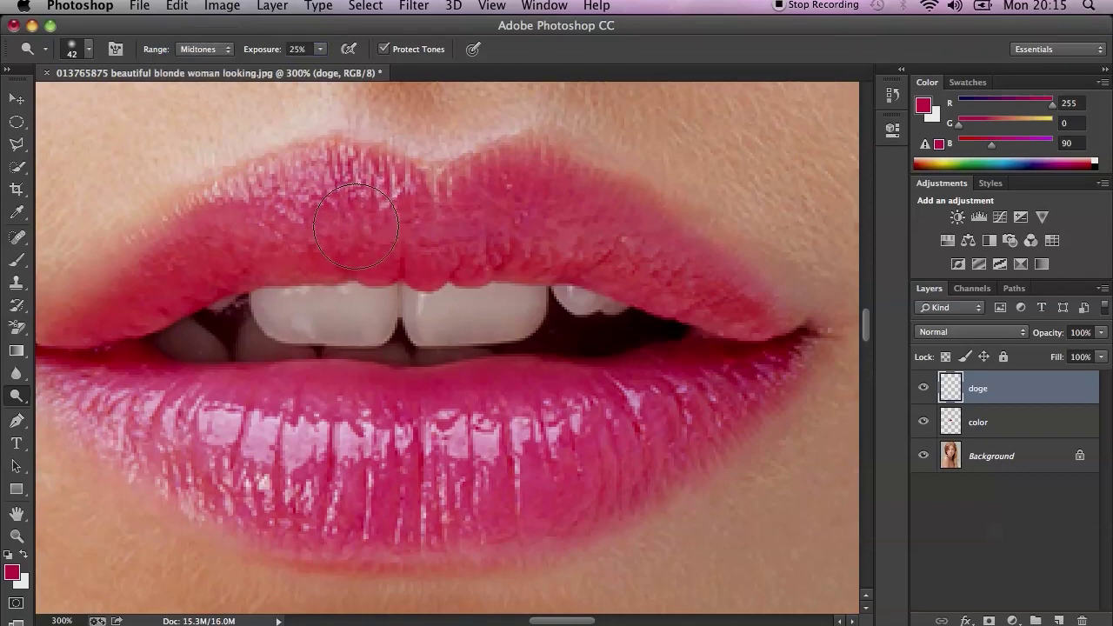
{"action": "left_click", "coordinate": [174, 6]}
{"action": "left_click", "coordinate": [214, 264]}
- Fill the doge layer with 50% Gray, blend it in Overlay, and dodge the upper lip's highlights
{"action": "left_click", "coordinate": [666, 223]}
{"action": "key", "text": "o"}
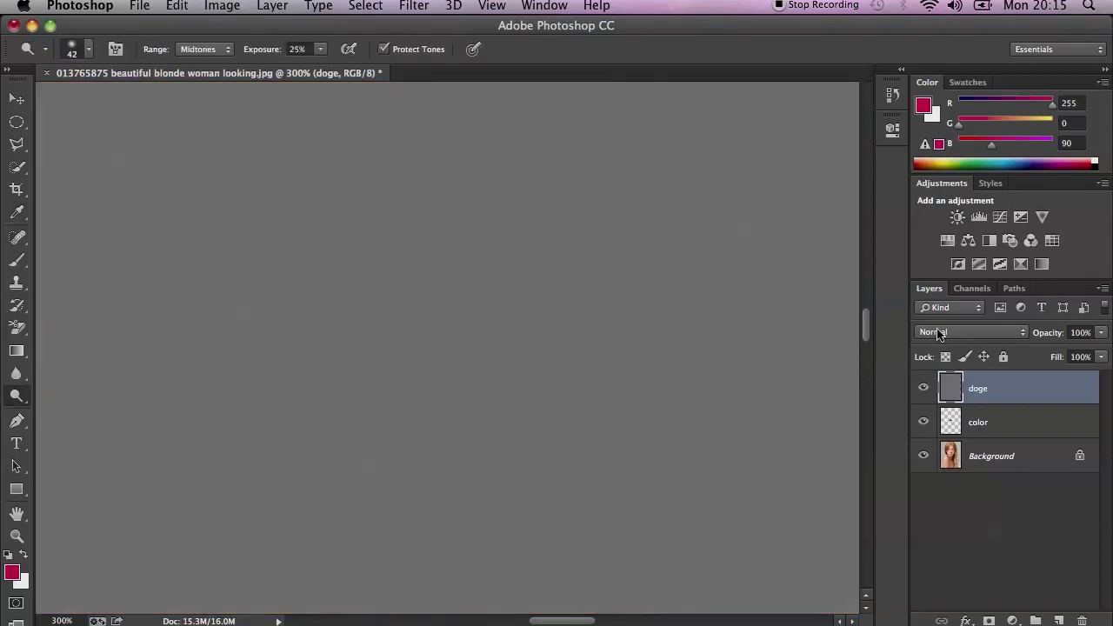
{"action": "left_click", "coordinate": [951, 336]}
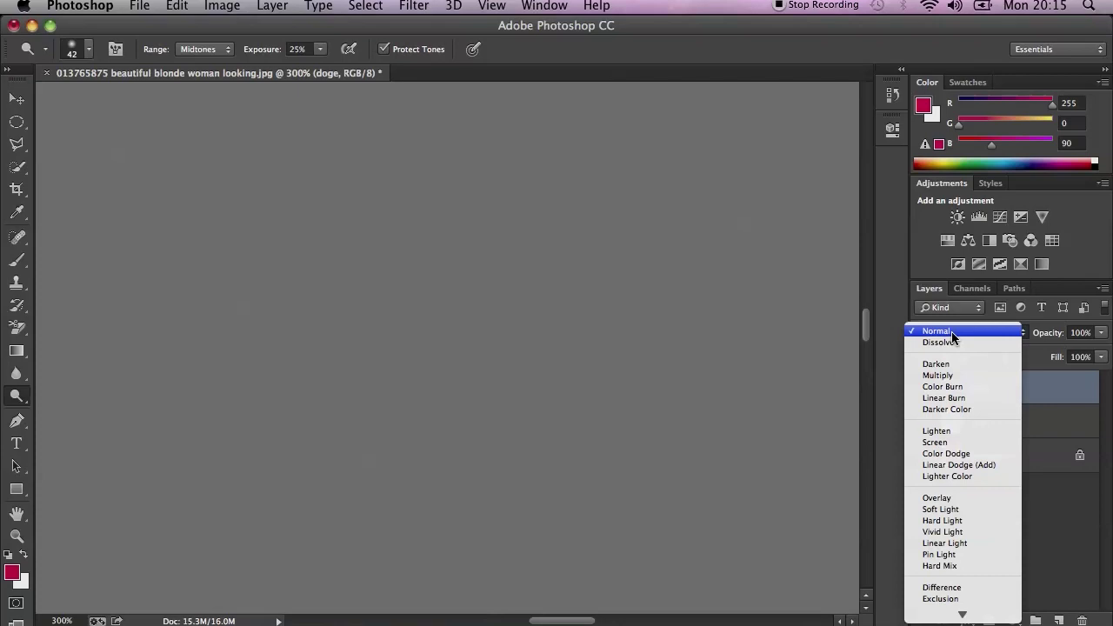
{"action": "left_click", "coordinate": [963, 498]}
{"action": "mouse_move", "coordinate": [435, 186]}
{"action": "left_mouse_down"}
{"action": "mouse_move", "coordinate": [394, 212]}
{"action": "mouse_move", "coordinate": [361, 214]}
{"action": "mouse_move", "coordinate": [359, 225]}
{"action": "mouse_move", "coordinate": [316, 209]}
{"action": "mouse_move", "coordinate": [277, 235]}
{"action": "mouse_move", "coordinate": [165, 272]}
{"action": "mouse_move", "coordinate": [144, 319]}
{"action": "mouse_move", "coordinate": [187, 393]}
{"action": "mouse_move", "coordinate": [294, 408]}
{"action": "mouse_move", "coordinate": [177, 396]}
{"action": "mouse_move", "coordinate": [265, 460]}
{"action": "mouse_move", "coordinate": [405, 467]}
{"action": "mouse_move", "coordinate": [365, 425]}
{"action": "mouse_move", "coordinate": [291, 396]}
{"action": "mouse_move", "coordinate": [419, 460]}
{"action": "mouse_move", "coordinate": [545, 443]}
{"action": "mouse_move", "coordinate": [449, 479]}
{"action": "mouse_move", "coordinate": [573, 464]}
{"action": "mouse_move", "coordinate": [447, 426]}
{"action": "mouse_move", "coordinate": [546, 412]}
{"action": "mouse_move", "coordinate": [413, 411]}
{"action": "mouse_move", "coordinate": [589, 426]}
{"action": "mouse_move", "coordinate": [557, 452]}
{"action": "mouse_move", "coordinate": [666, 420]}
{"action": "mouse_move", "coordinate": [522, 382]}
{"action": "left_mouse_up"}
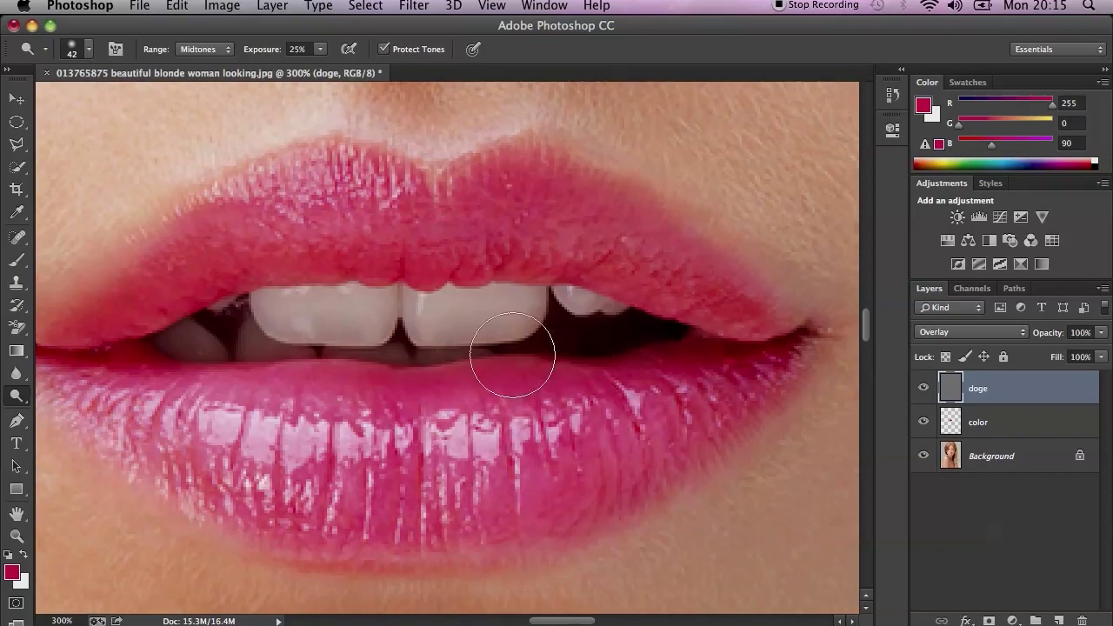
- Dodge across the front teeth and lower lip, then zoom out and back to 50%
{"action": "mouse_move", "coordinate": [482, 314]}
{"action": "left_mouse_down"}
{"action": "mouse_move", "coordinate": [302, 313]}
{"action": "mouse_move", "coordinate": [518, 319]}
{"action": "mouse_move", "coordinate": [570, 333]}
{"action": "mouse_move", "coordinate": [639, 415]}
{"action": "mouse_move", "coordinate": [738, 365]}
{"action": "mouse_move", "coordinate": [738, 344]}
{"action": "mouse_move", "coordinate": [713, 331]}
{"action": "mouse_move", "coordinate": [688, 295]}
{"action": "mouse_move", "coordinate": [616, 260]}
{"action": "mouse_move", "coordinate": [599, 233]}
{"action": "mouse_move", "coordinate": [477, 213]}
{"action": "mouse_move", "coordinate": [569, 210]}
{"action": "mouse_move", "coordinate": [544, 214]}
{"action": "mouse_move", "coordinate": [615, 241]}
{"action": "mouse_move", "coordinate": [729, 312]}
{"action": "mouse_move", "coordinate": [526, 241]}
{"action": "mouse_move", "coordinate": [432, 241]}
{"action": "mouse_move", "coordinate": [515, 246]}
{"action": "mouse_move", "coordinate": [485, 239]}
{"action": "mouse_move", "coordinate": [534, 230]}
{"action": "mouse_move", "coordinate": [475, 236]}
{"action": "mouse_move", "coordinate": [479, 214]}
{"action": "mouse_move", "coordinate": [356, 195]}
{"action": "mouse_move", "coordinate": [391, 236]}
{"action": "mouse_move", "coordinate": [280, 226]}
{"action": "mouse_move", "coordinate": [151, 296]}
{"action": "mouse_move", "coordinate": [284, 257]}
{"action": "mouse_move", "coordinate": [351, 253]}
{"action": "mouse_move", "coordinate": [324, 245]}
{"action": "mouse_move", "coordinate": [184, 257]}
{"action": "mouse_move", "coordinate": [116, 306]}
{"action": "mouse_move", "coordinate": [117, 348]}
{"action": "mouse_move", "coordinate": [132, 367]}
{"action": "mouse_move", "coordinate": [389, 436]}
{"action": "mouse_move", "coordinate": [386, 477]}
{"action": "mouse_move", "coordinate": [420, 489]}
{"action": "mouse_move", "coordinate": [646, 432]}
{"action": "mouse_move", "coordinate": [694, 374]}
{"action": "mouse_move", "coordinate": [668, 400]}
{"action": "mouse_move", "coordinate": [328, 417]}
{"action": "mouse_move", "coordinate": [154, 385]}
{"action": "mouse_move", "coordinate": [129, 357]}
{"action": "left_mouse_up"}
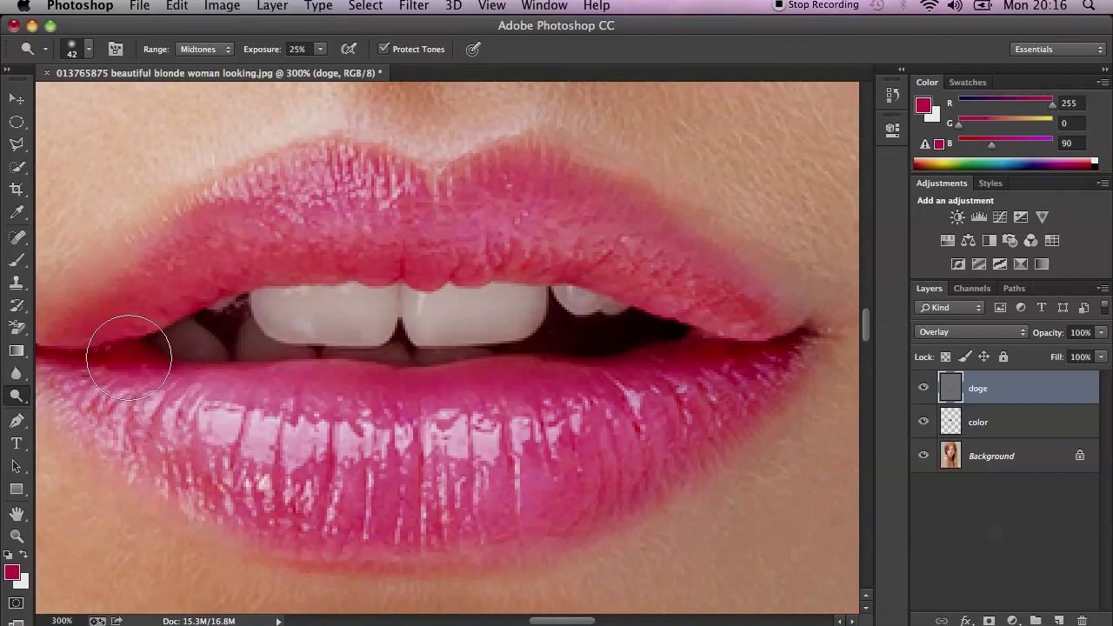
{"action": "key", "text": "super+minus"}
{"action": "key", "text": "super+minus"}
{"action": "key", "text": "super+minus"}
{"action": "key", "text": "super+minus"}
{"action": "key", "text": "super+minus"}
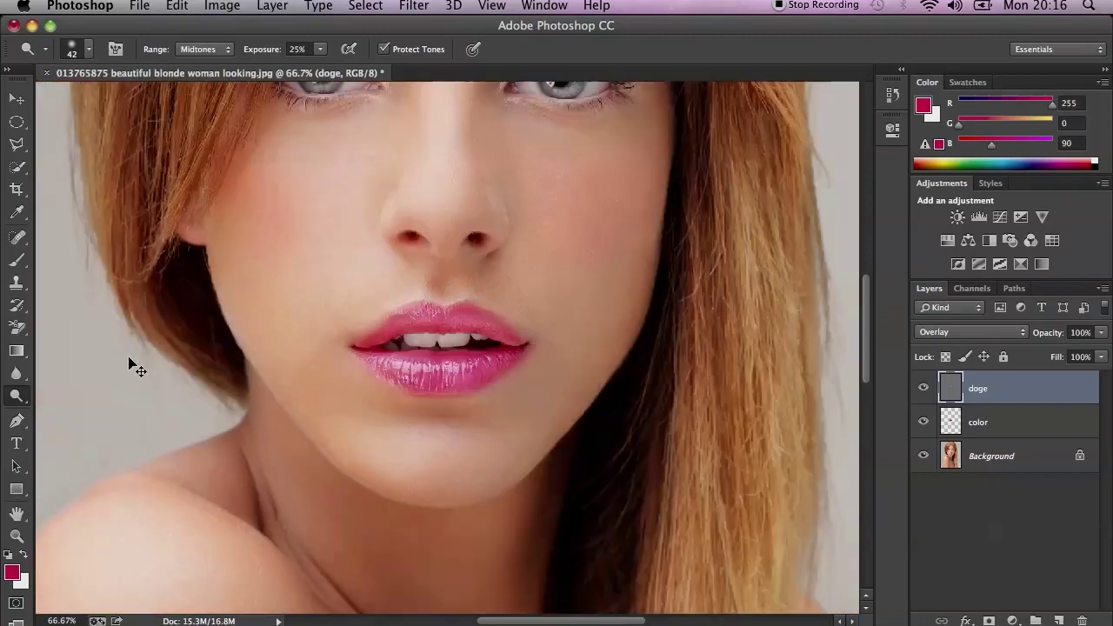
{"action": "key", "text": "super+minus"}
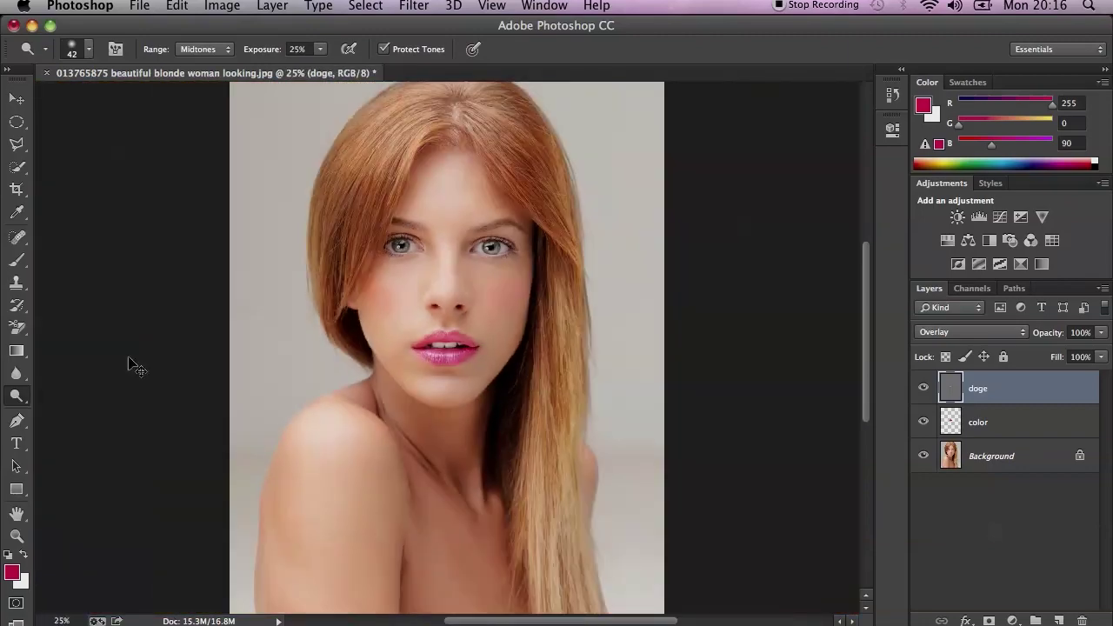
{"action": "key", "text": "super+plus"}
{"action": "key", "text": "super+plus"}
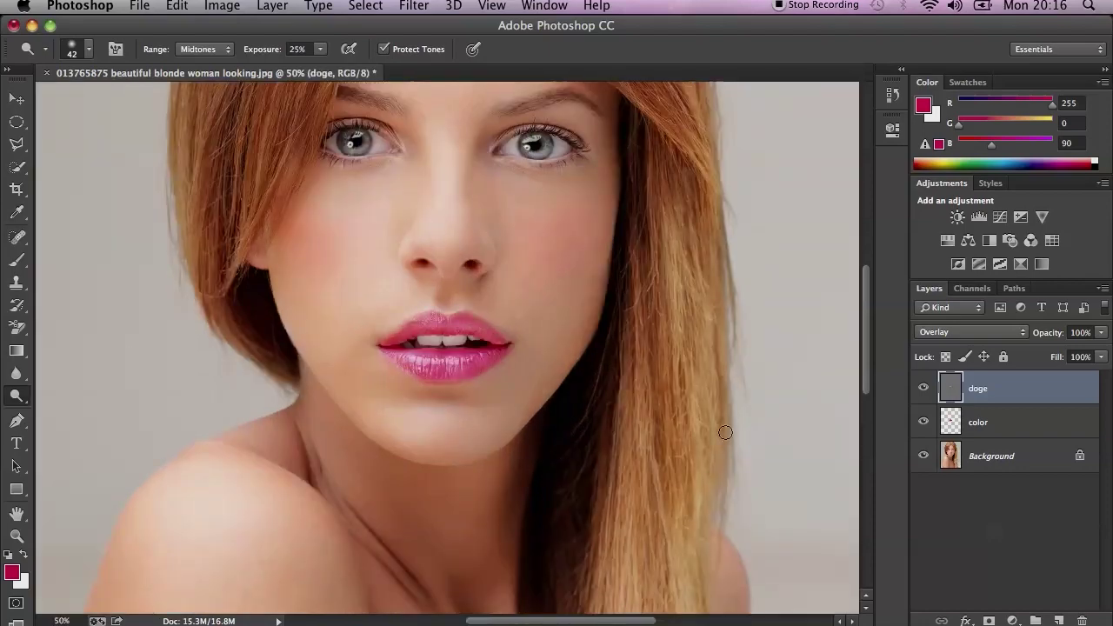
- Duplicate the Background layer to create a 'Background copy' layer
{"action": "left_click", "coordinate": [1002, 453]}
{"action": "right_click", "coordinate": [1002, 453]}
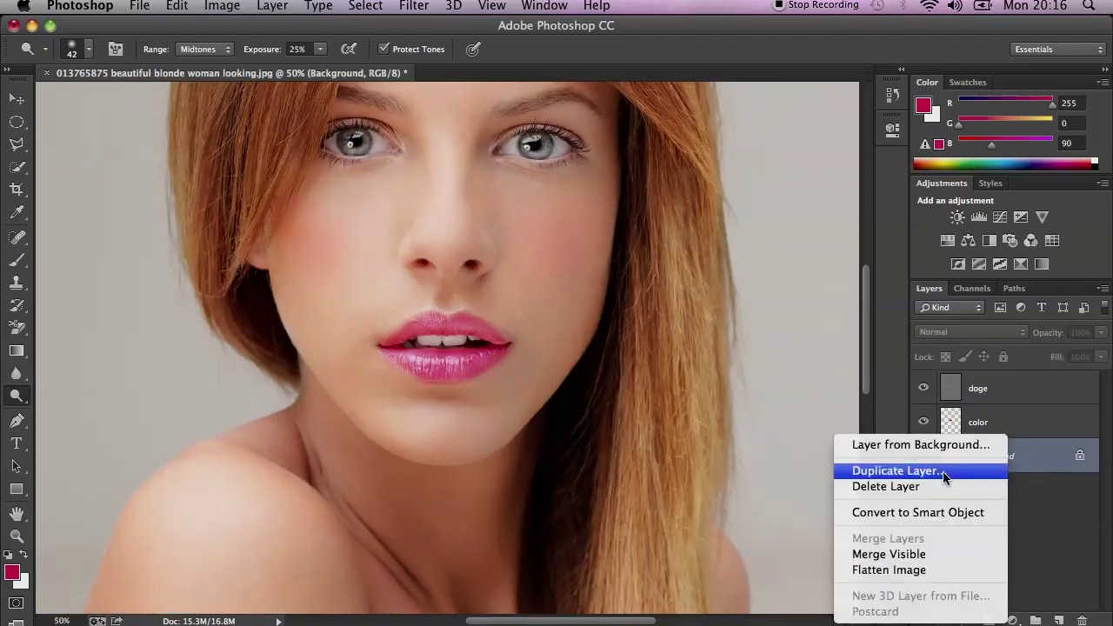
{"action": "left_click", "coordinate": [946, 477]}
{"action": "left_click", "coordinate": [755, 246]}
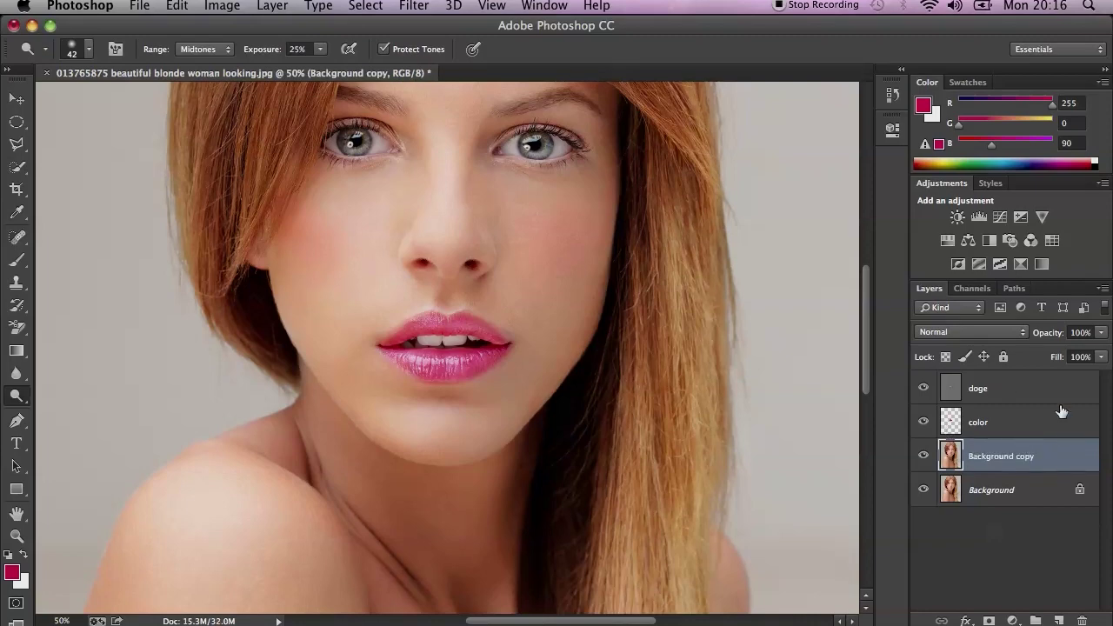
- Dismiss the Layer Style dialog unchanged and drag Background copy to the top of the stack
{"action": "double_click", "coordinate": [1054, 454]}
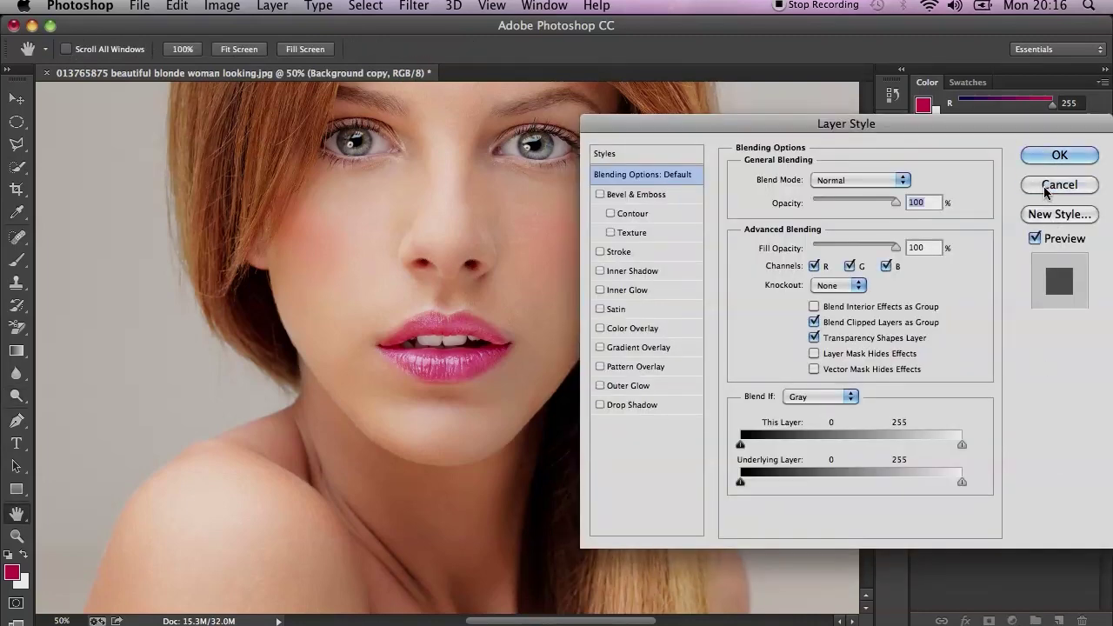
{"action": "left_click", "coordinate": [1045, 188]}
{"action": "left_click_drag", "start_coordinate": [1062, 459], "coordinate": [1054, 387]}
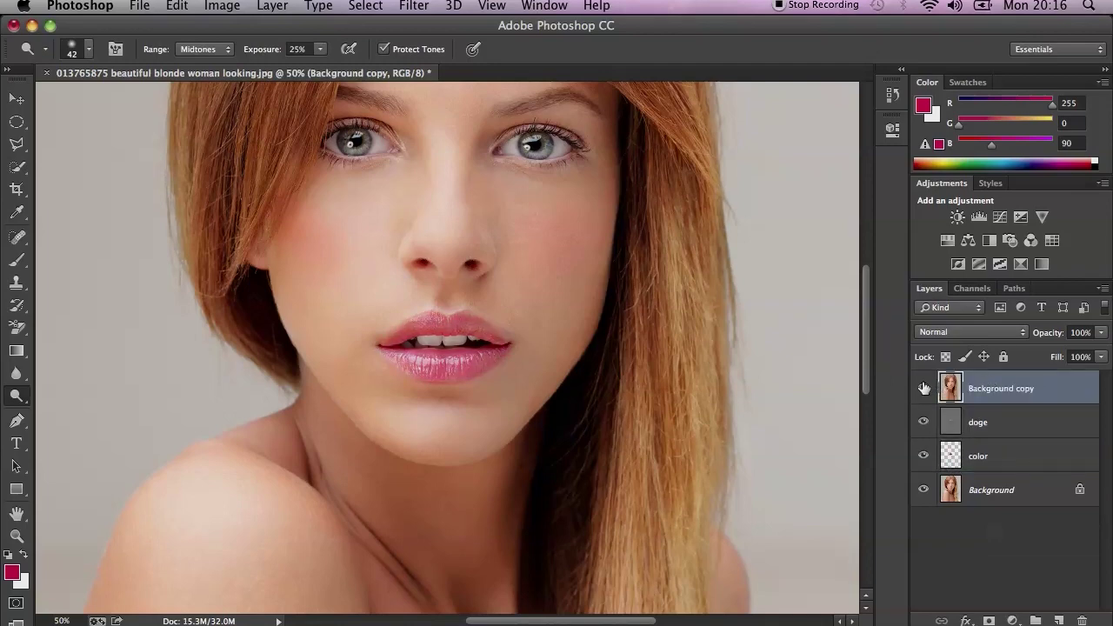
- Turn off visibility of the Background copy layer above the doge layer
{"action": "left_click", "coordinate": [981, 422]}
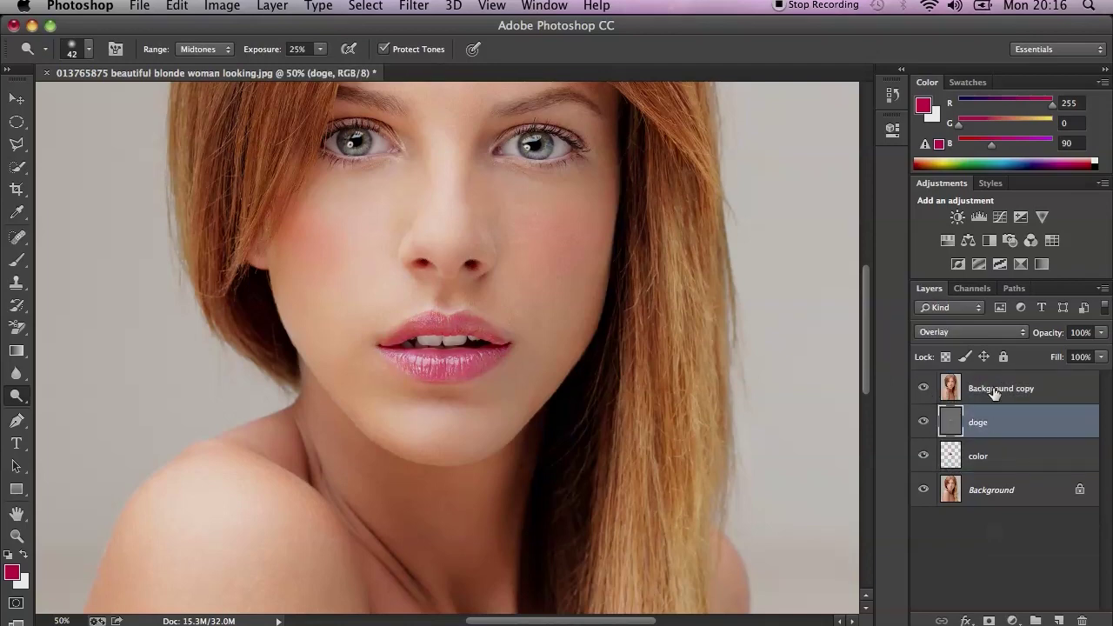
{"action": "left_click", "coordinate": [935, 389]}
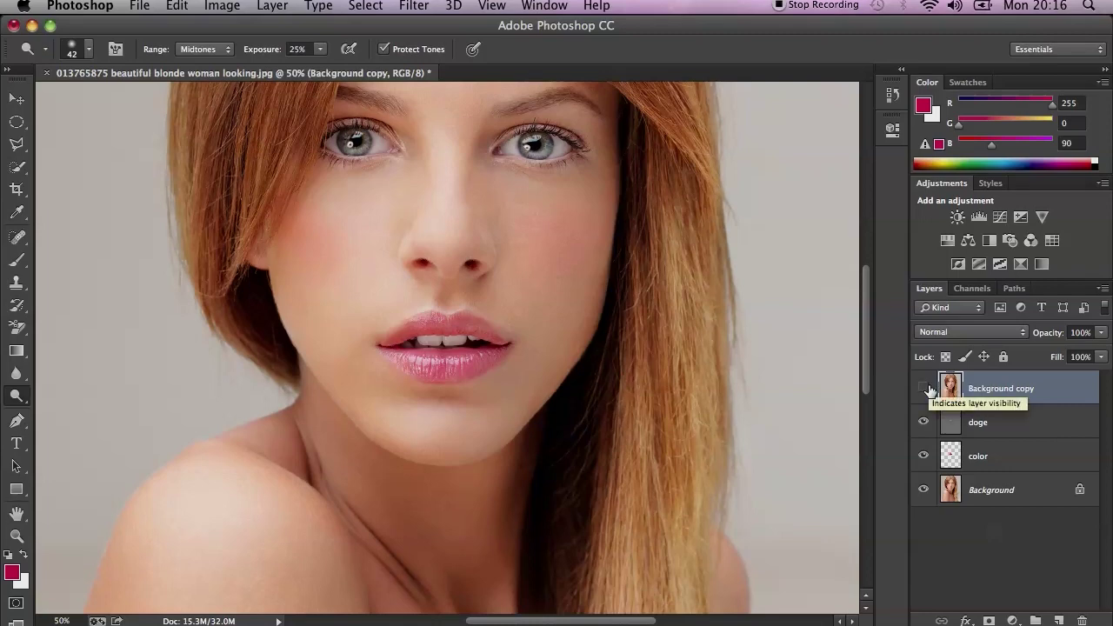
{"action": "left_click", "coordinate": [927, 389]}
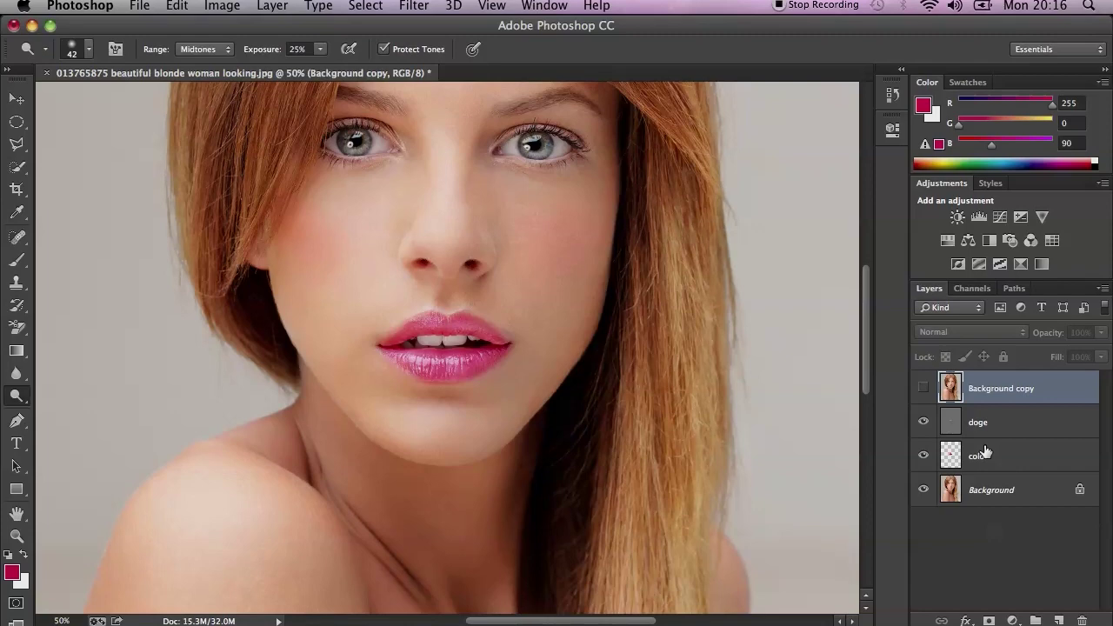